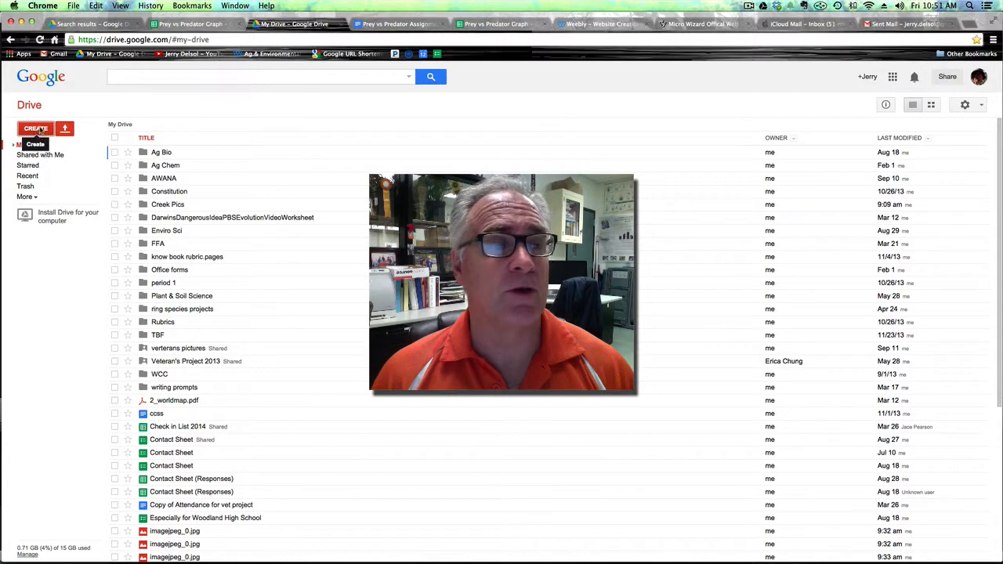
Create a new Google spreadsheet and rename it Prey vs Predator Graph.
click(38, 130)
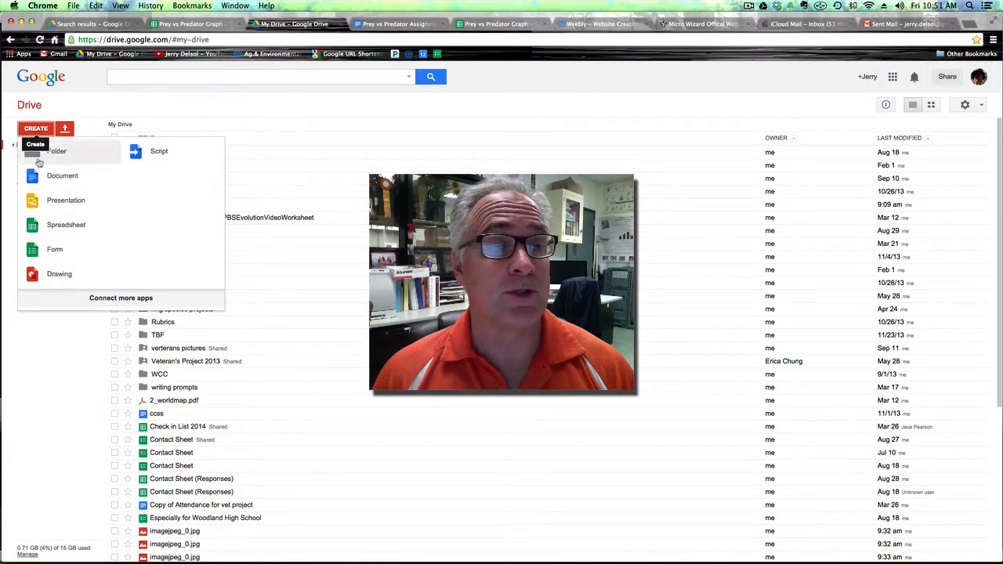
click(34, 230)
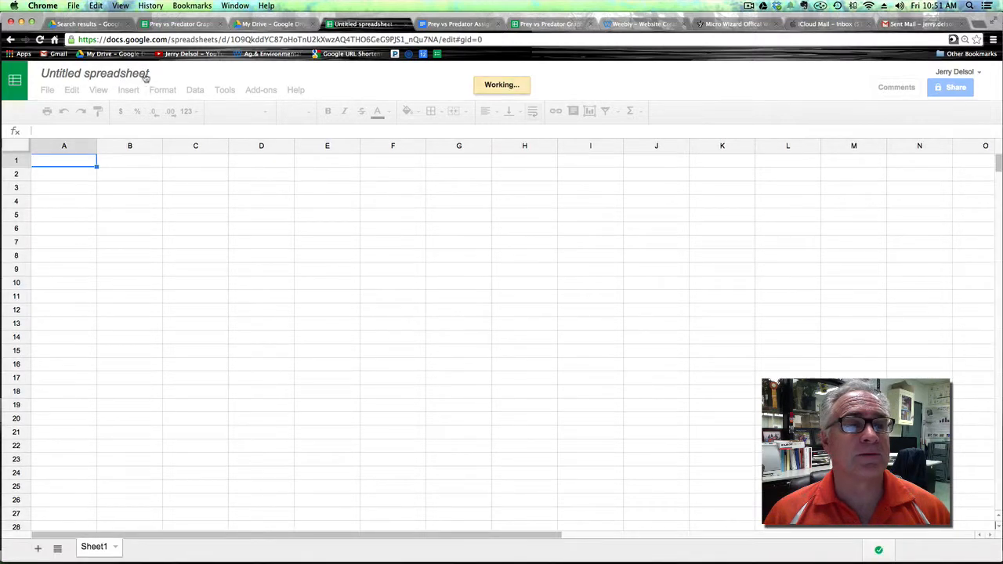
click(137, 75)
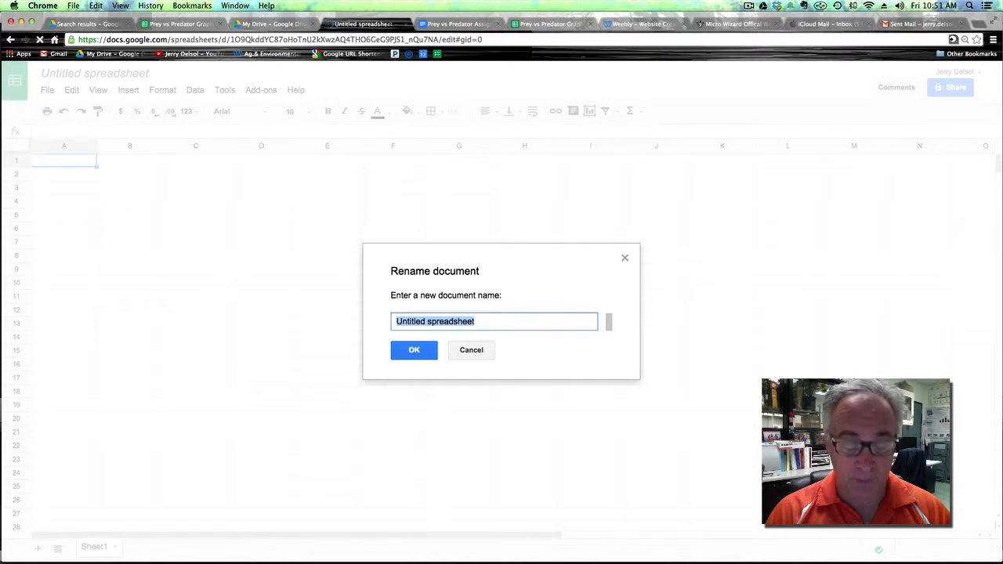
text(Prey)
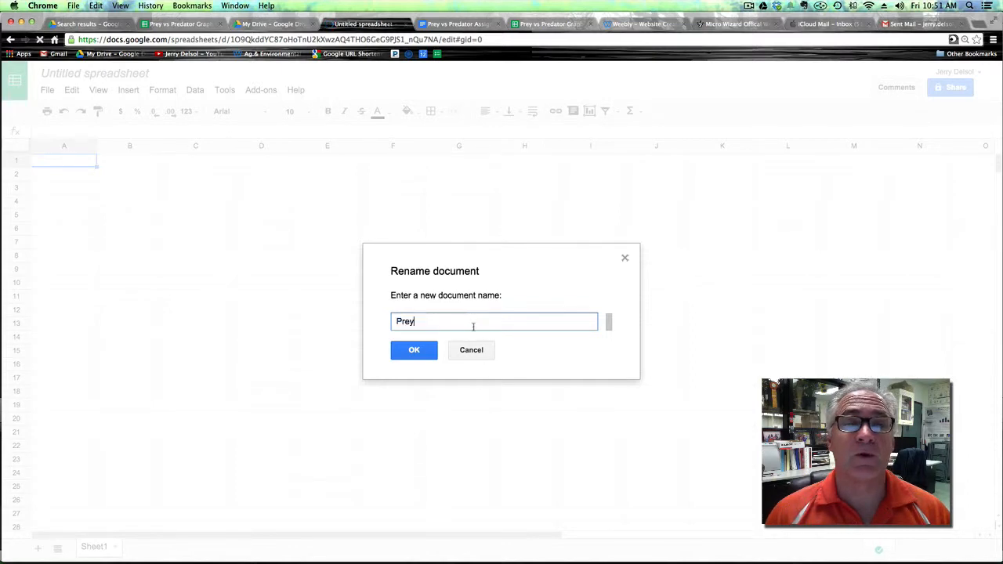
text( vs)
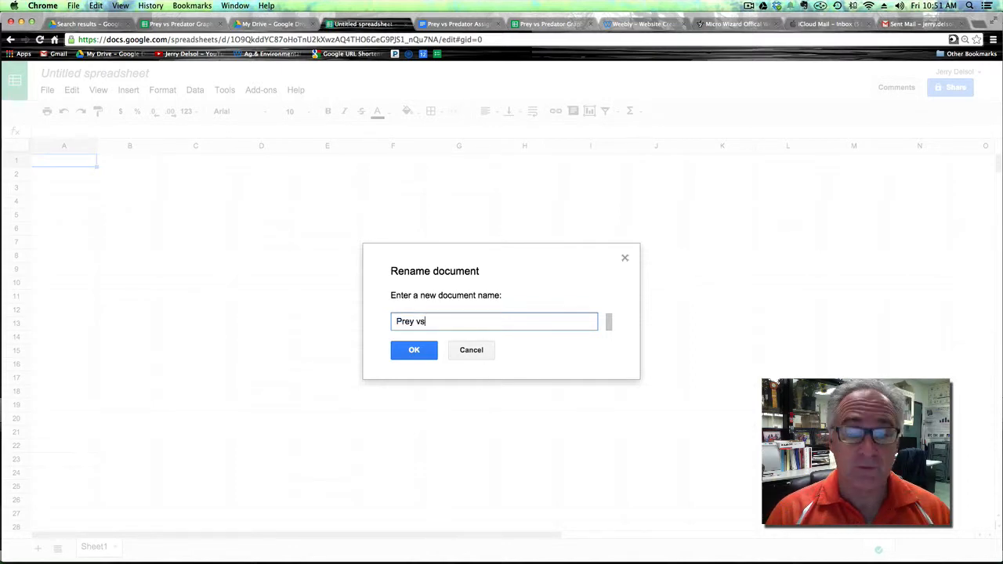
text( Prea)
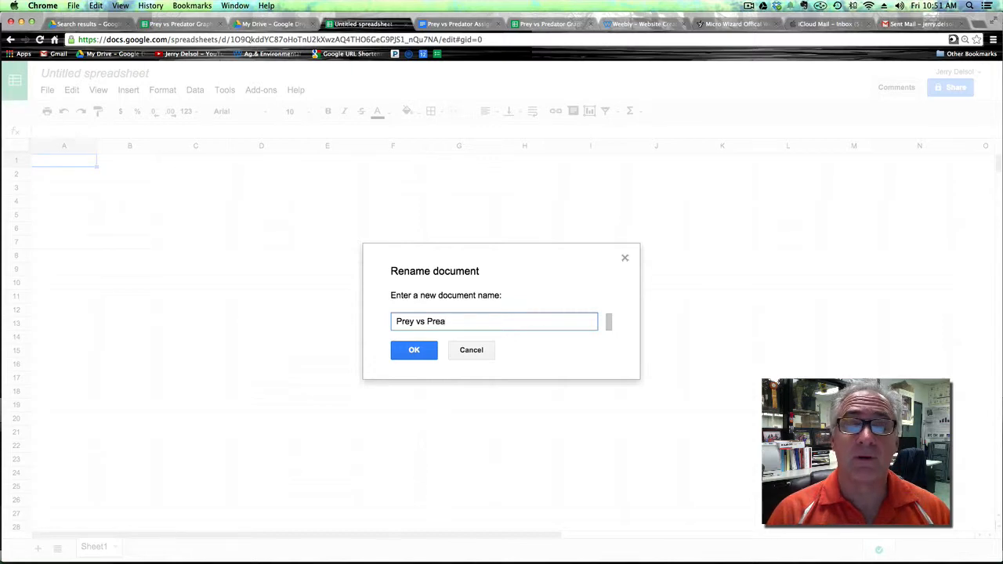
key(BackSpace)
text(dator)
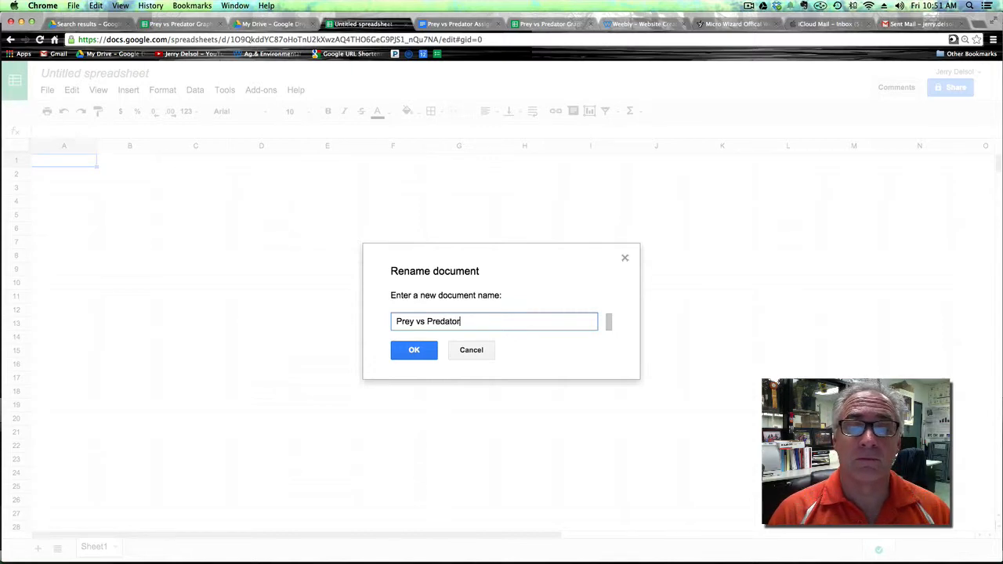
text( Graph)
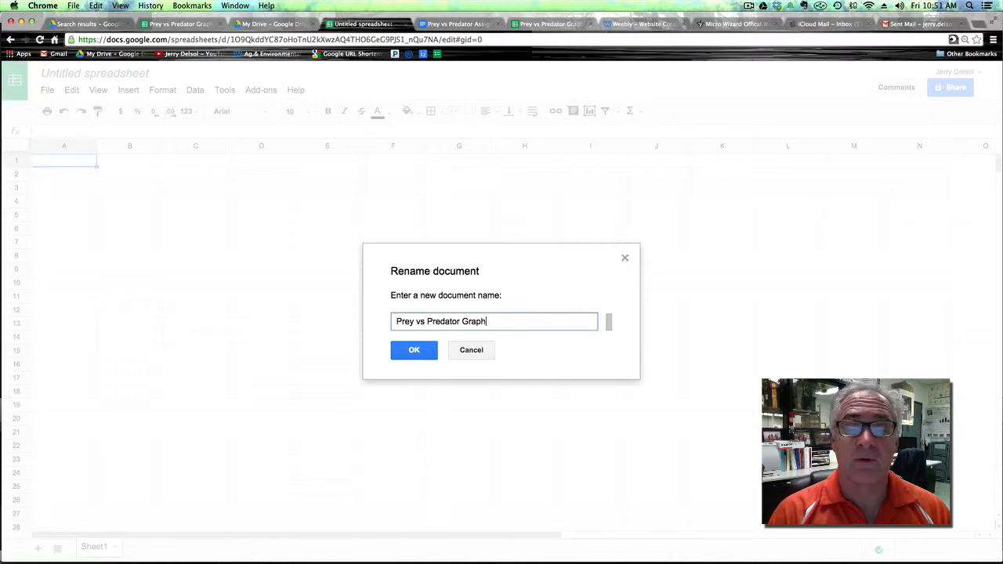
click(400, 351)
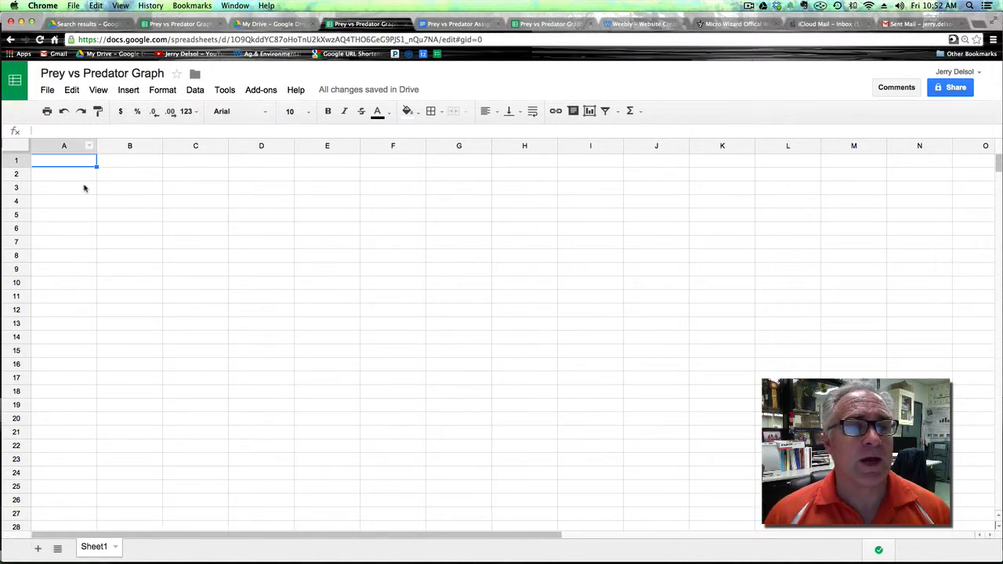
Enter the column heading Generations in cell B3.
click(110, 188)
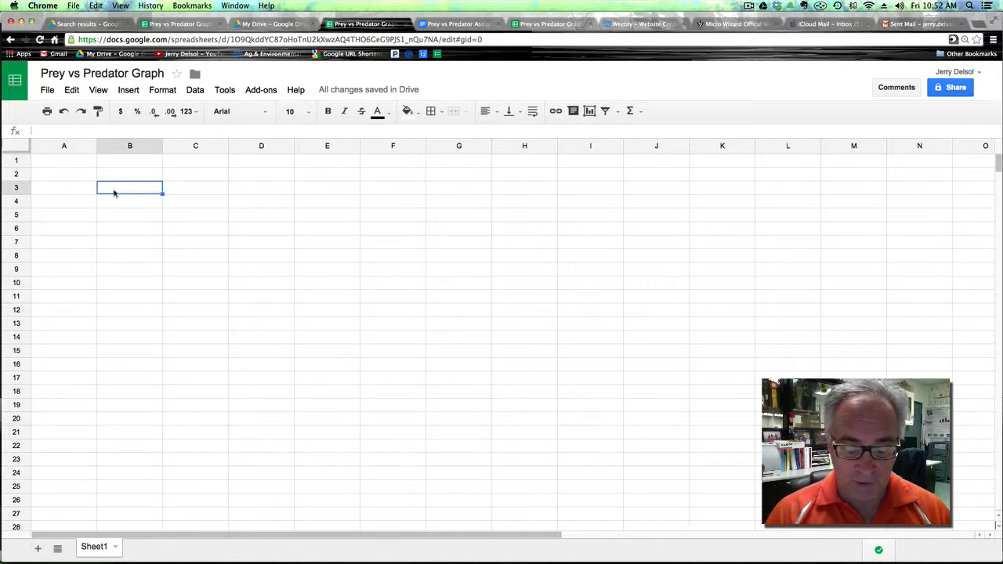
text(Gene)
key(BackSpace)
key(BackSpace)
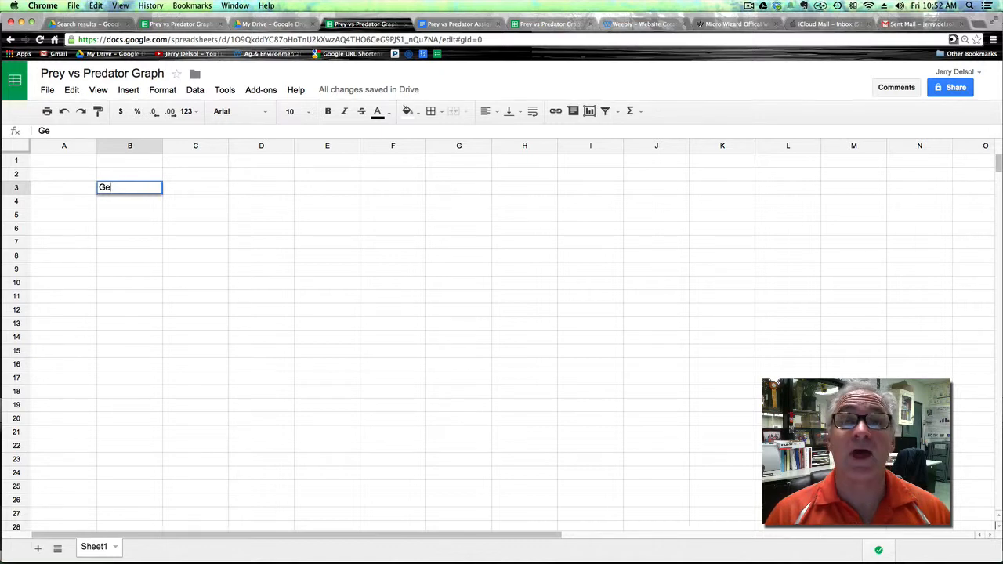
text(nerator)
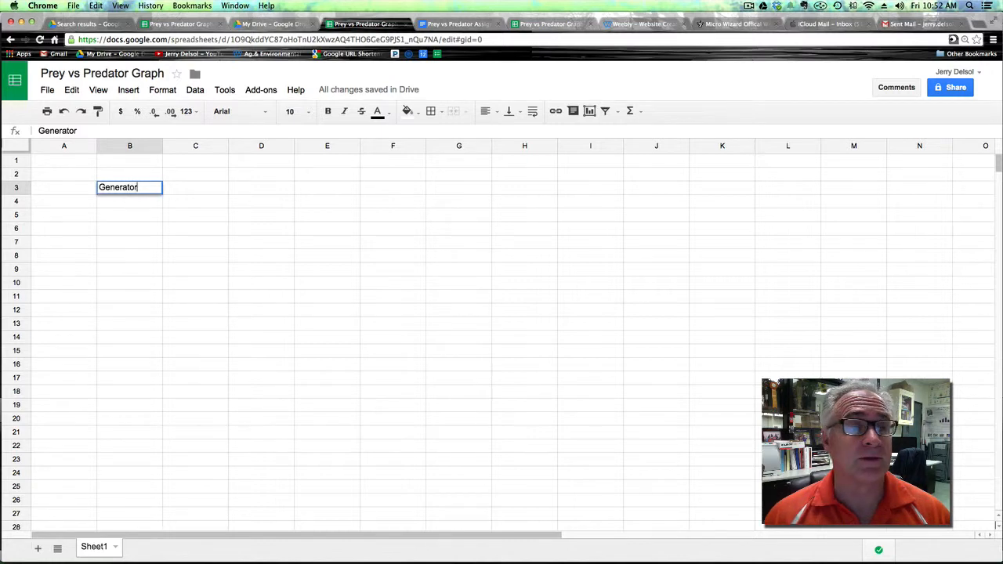
key(BackSpace)
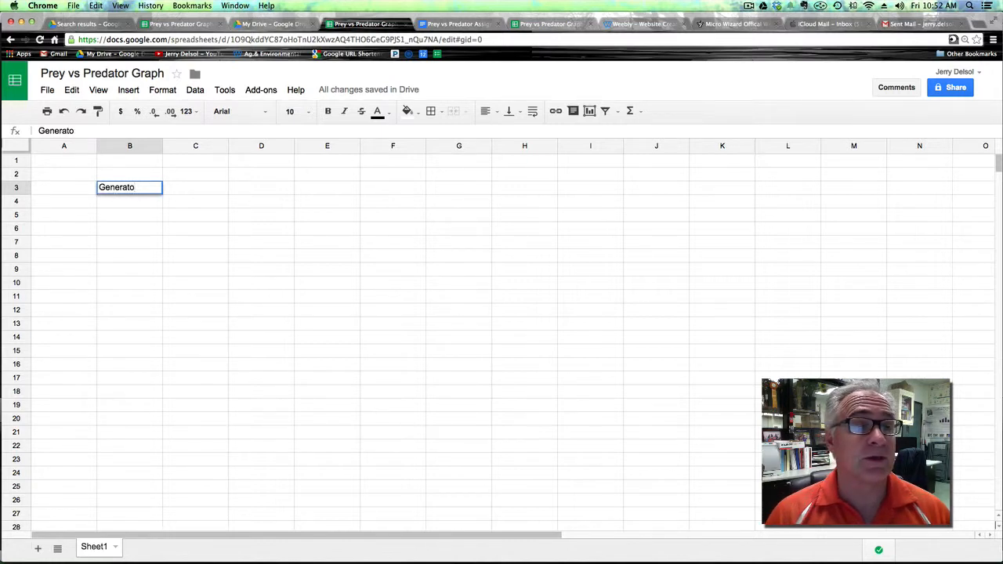
key(BackSpace)
text(ions)
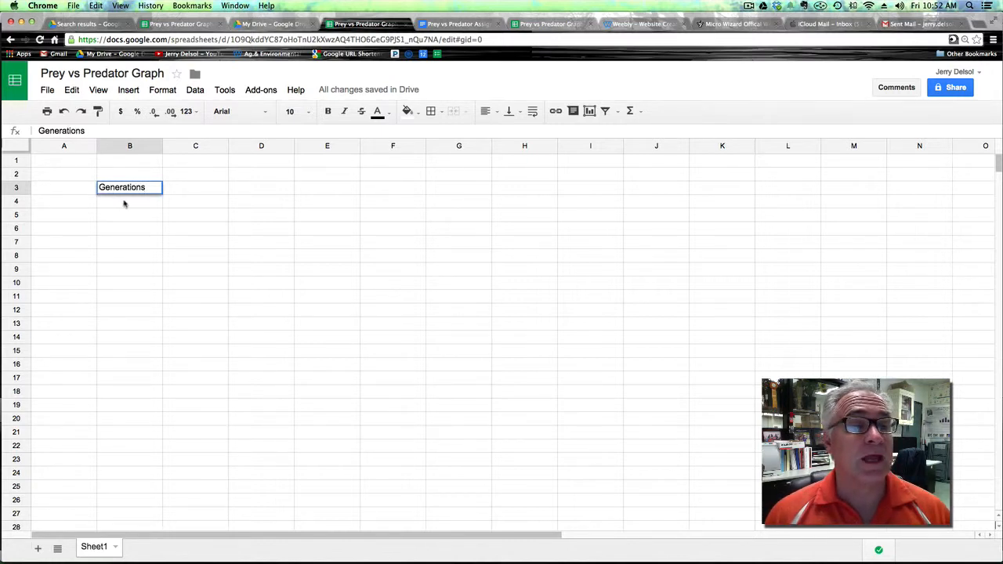
Fill cells B4 through B13 with the generation numbers 1 to 10.
click(126, 201)
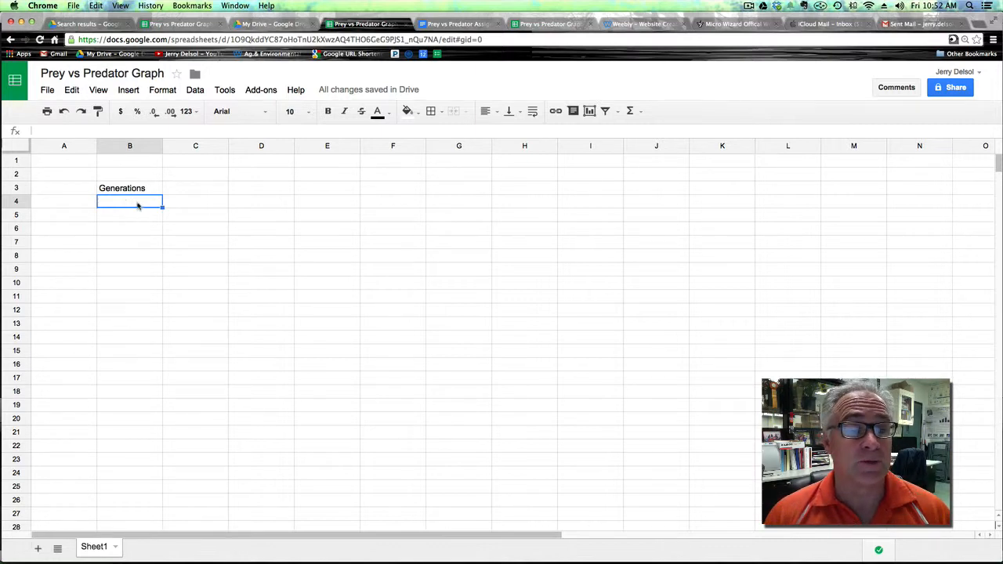
text(1)
click(140, 216)
text(2)
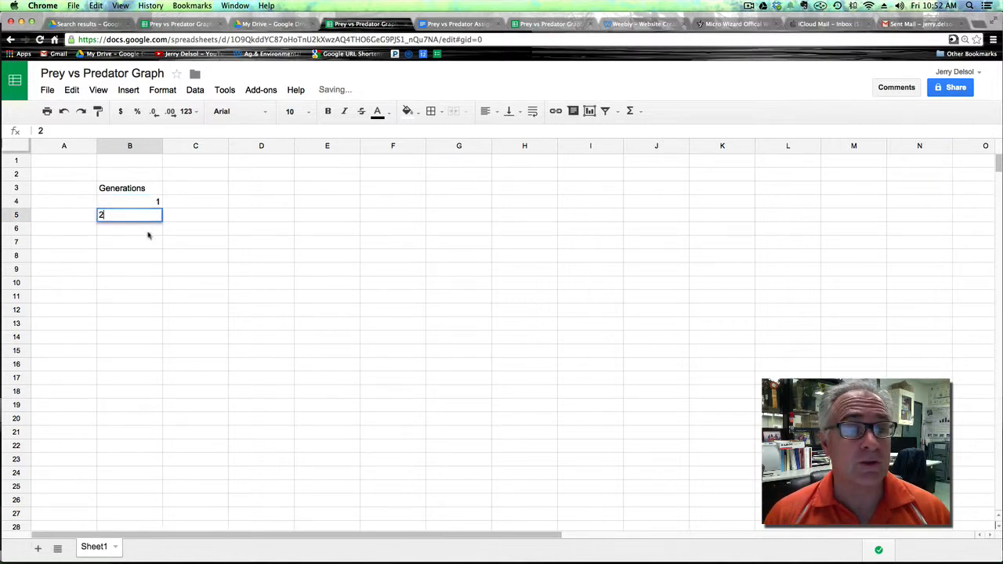
click(149, 228)
text(3)
click(152, 243)
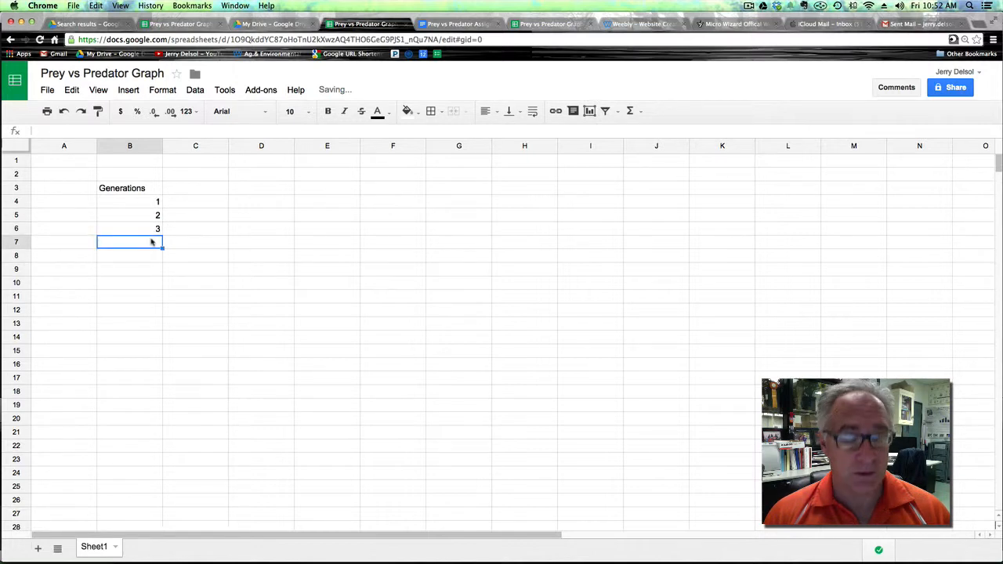
text(4)
click(152, 255)
text(5)
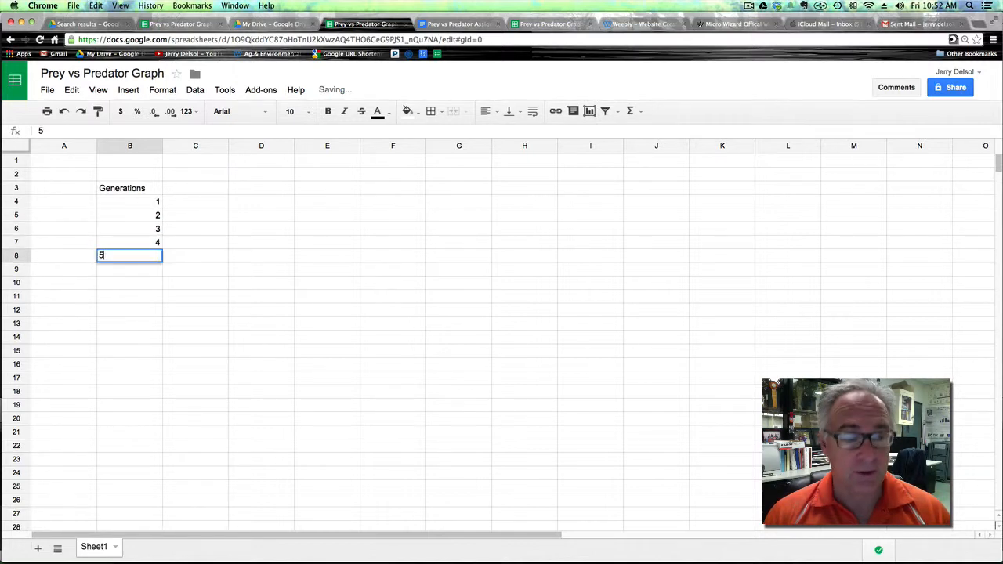
click(154, 273)
text(6)
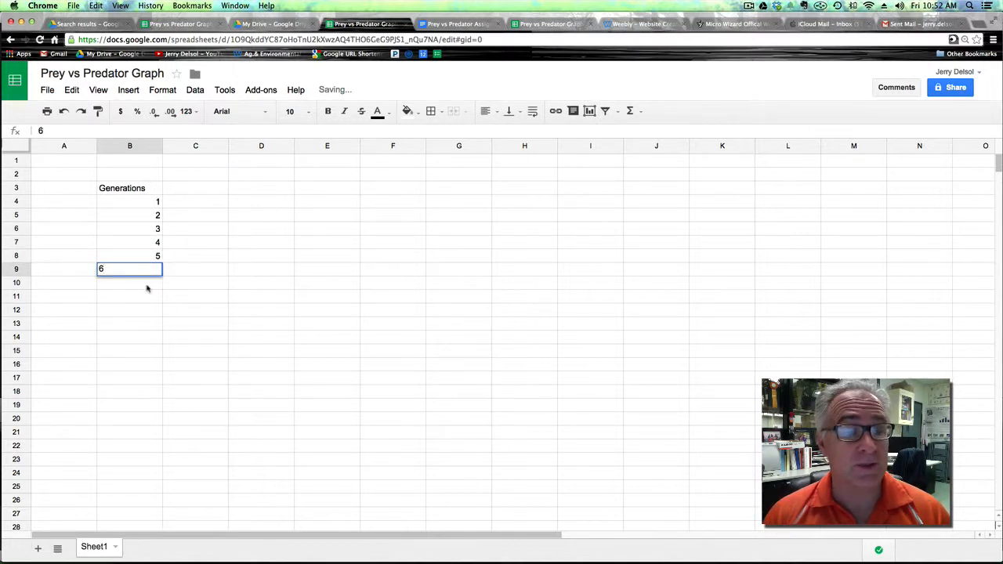
click(148, 287)
text(7)
click(149, 297)
text(8)
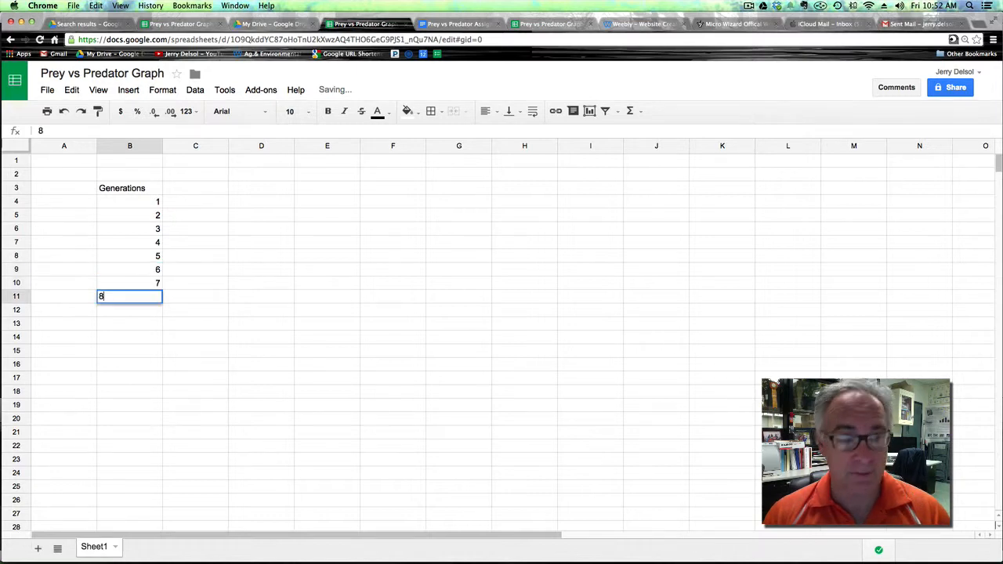
click(151, 312)
text(9)
click(152, 325)
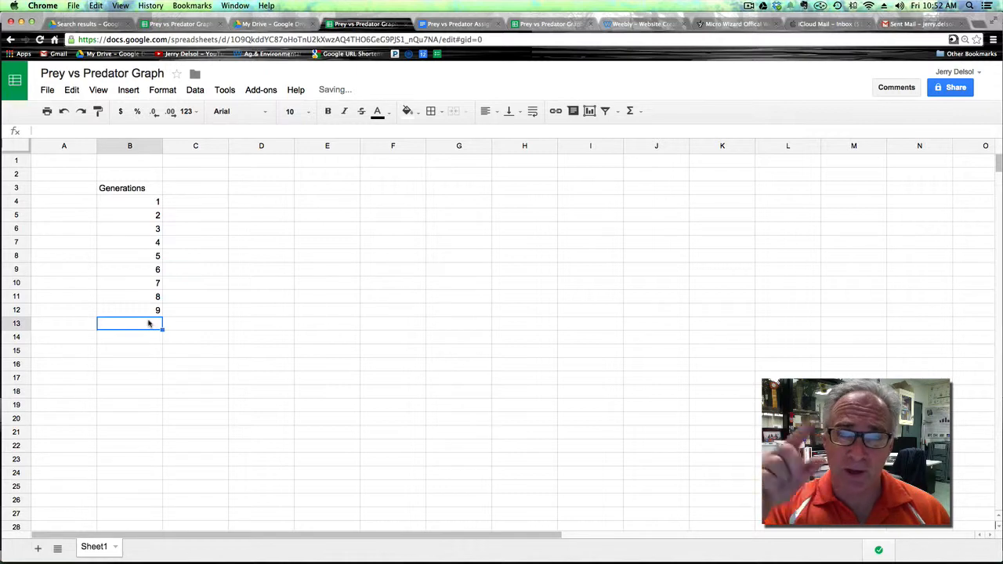
text(1)
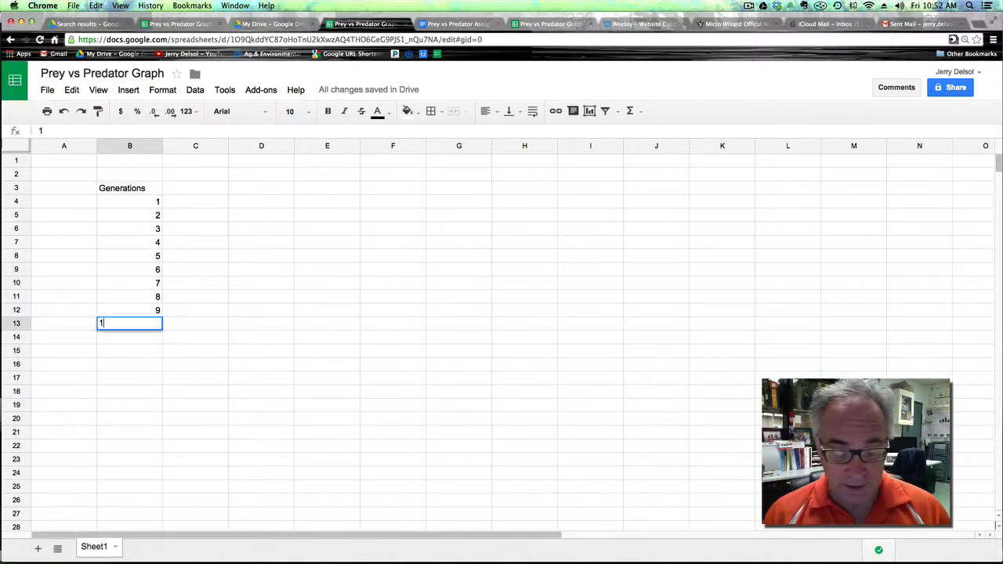
text(0)
Continue the generation numbers from 11 to 20 in cells B14 through B23.
click(149, 338)
text(1)
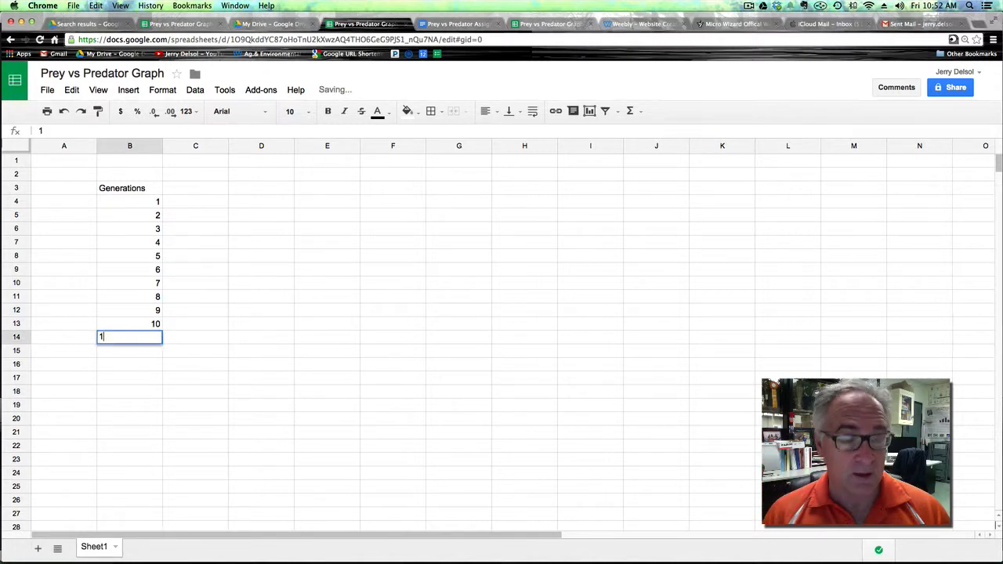
text(1)
click(152, 355)
text(12)
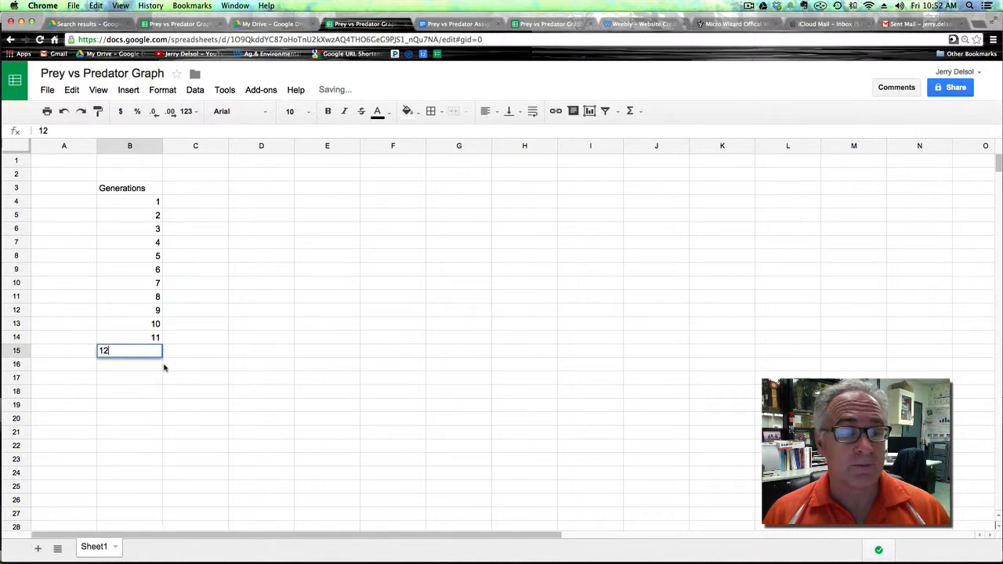
click(147, 364)
text(13)
click(154, 380)
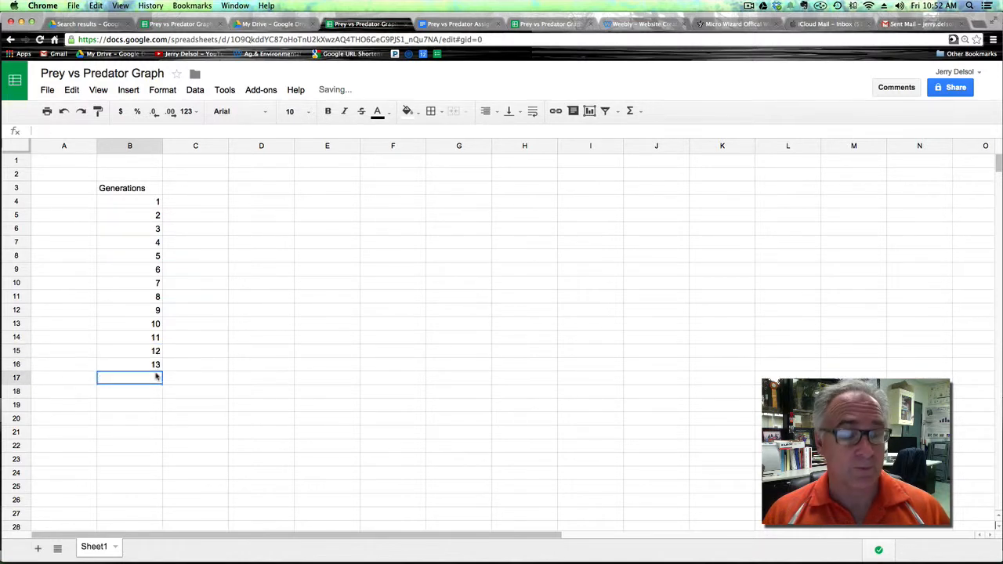
text(14)
click(161, 393)
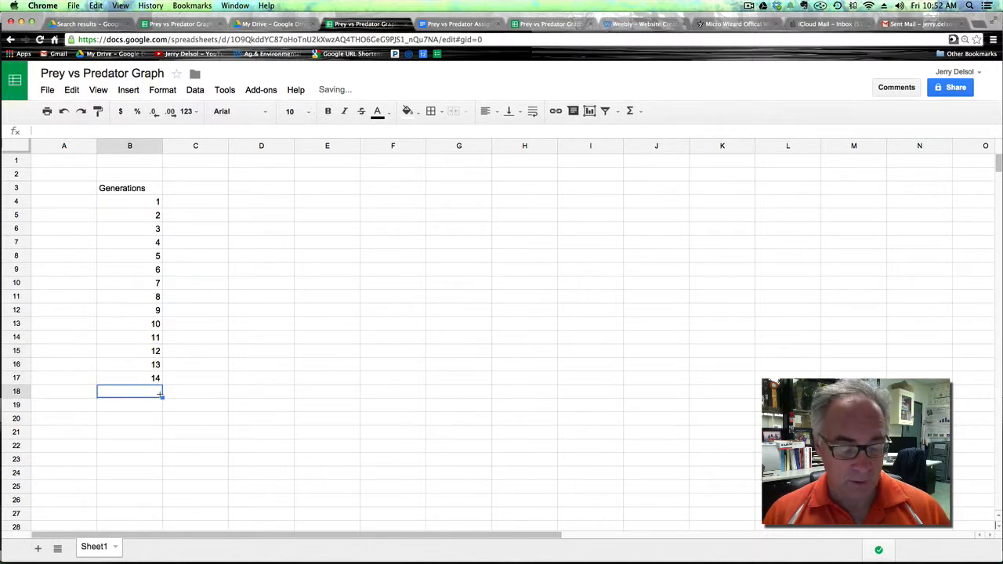
text(q)
key(BackSpace)
text(15)
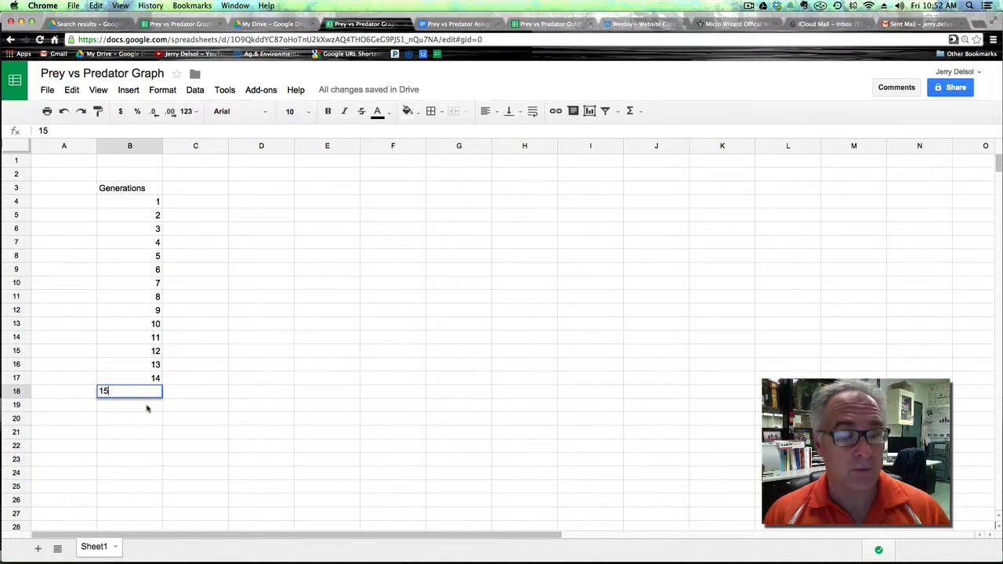
click(142, 410)
text(16)
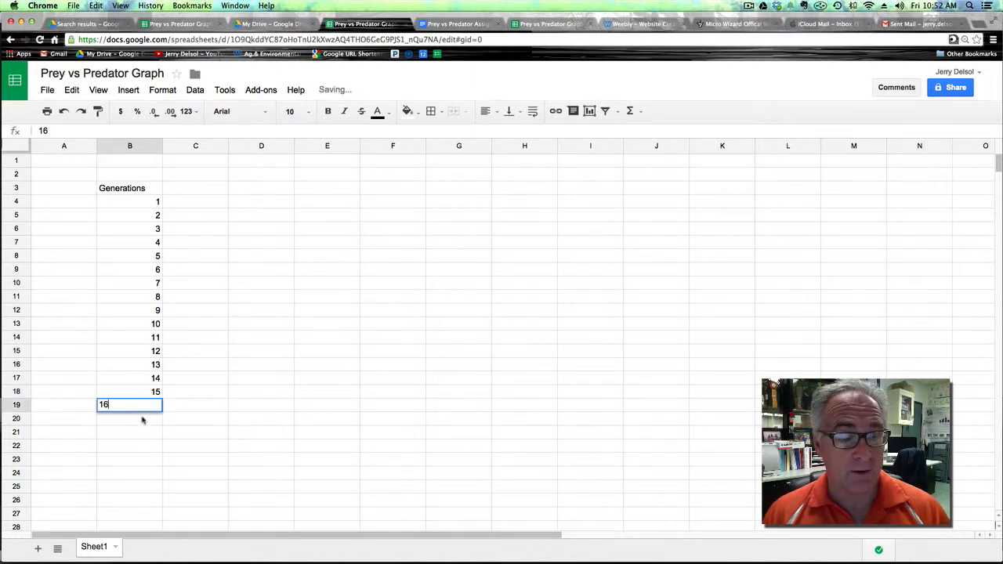
click(142, 418)
text(17)
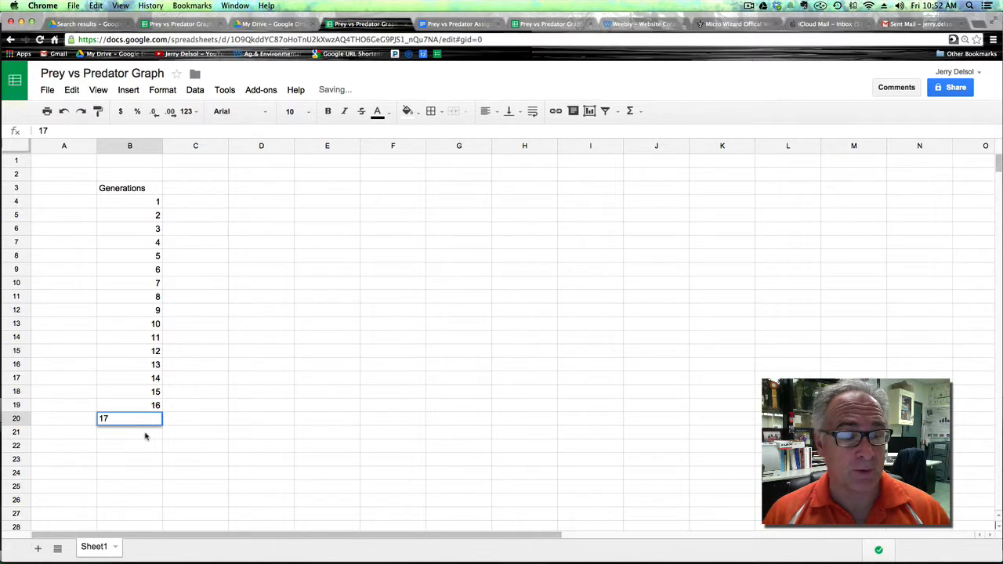
click(144, 432)
text(18)
click(147, 448)
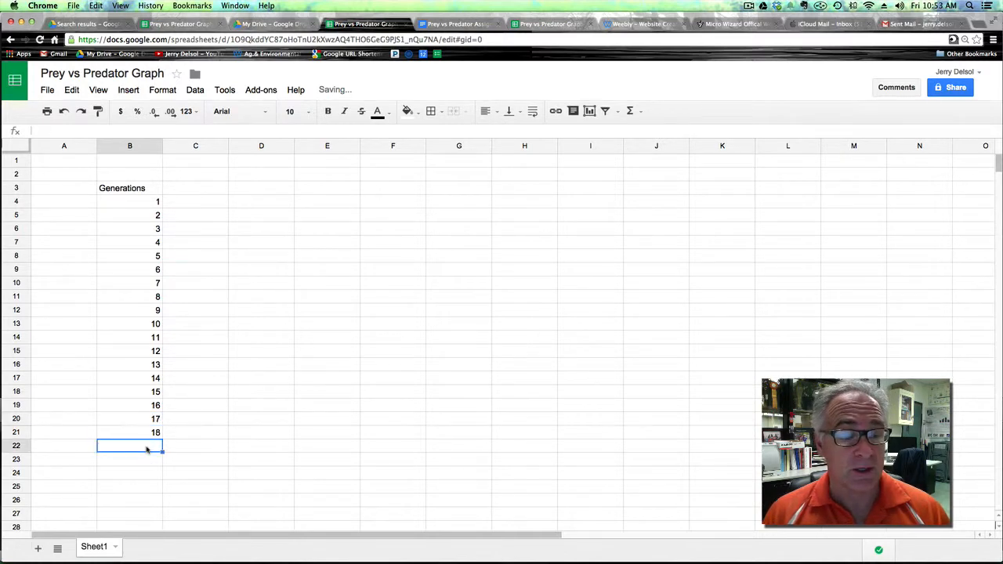
text(19)
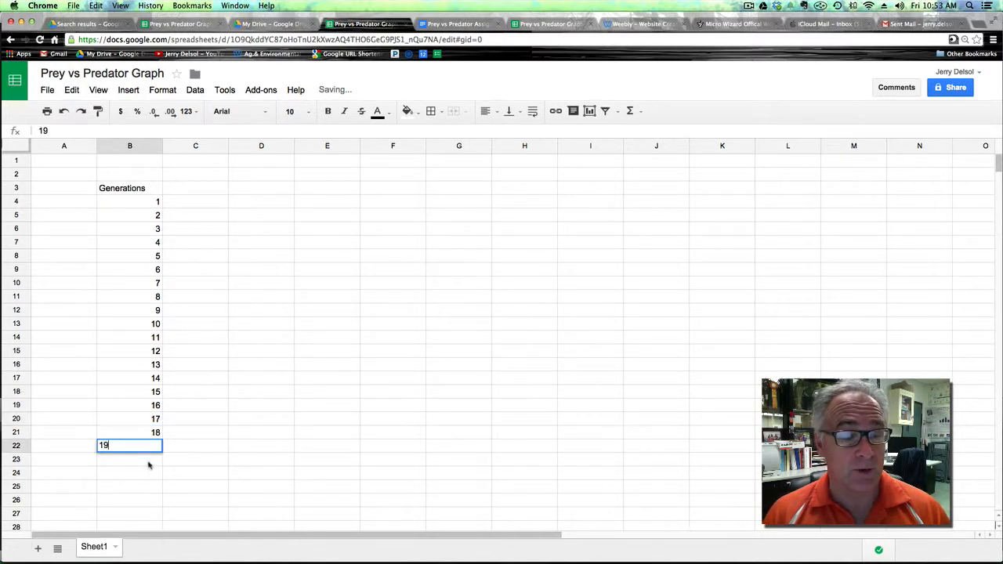
click(149, 462)
text(10)
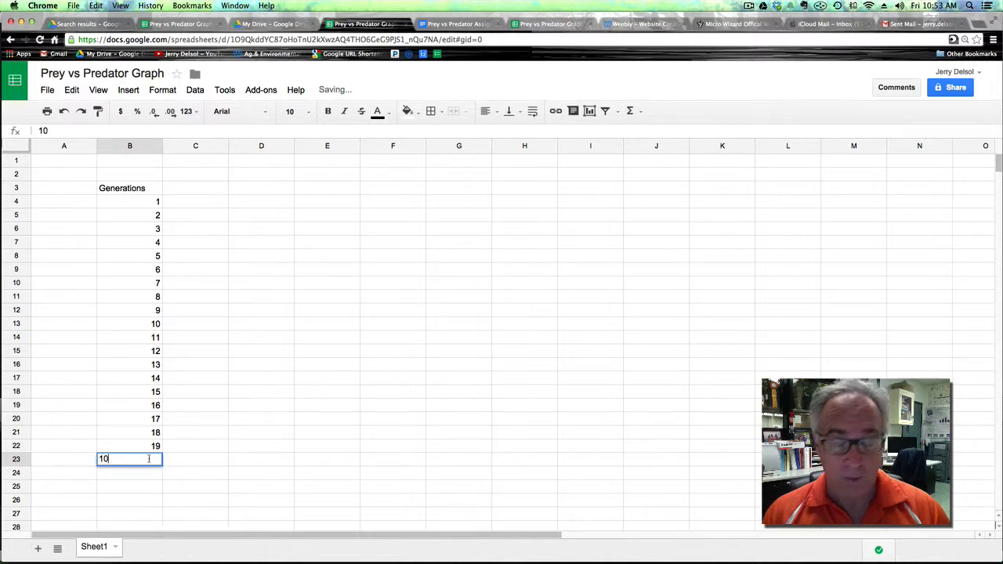
key(BackSpace)
key(BackSpace)
text(20)
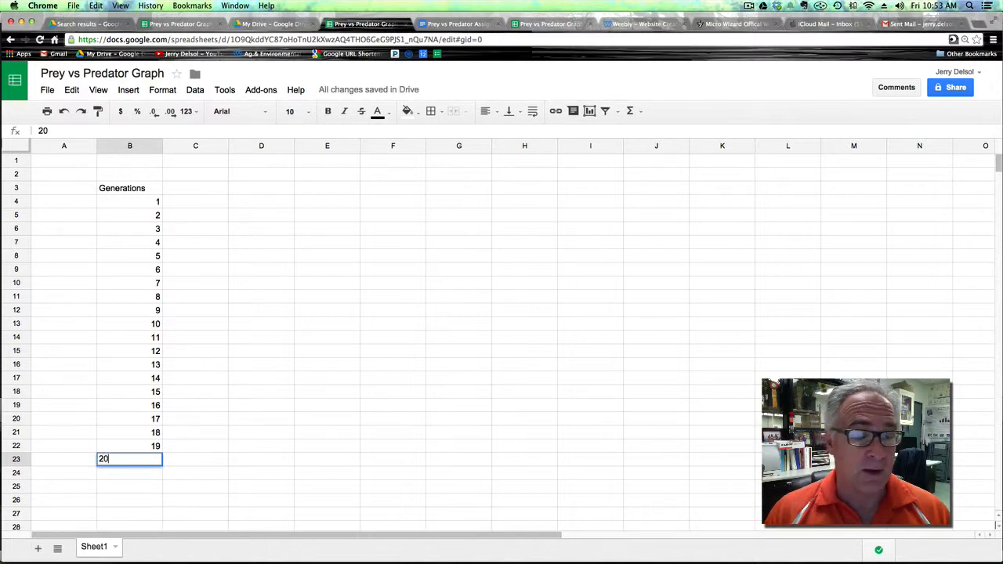
Enter the column heading Prey in cell C3.
click(224, 461)
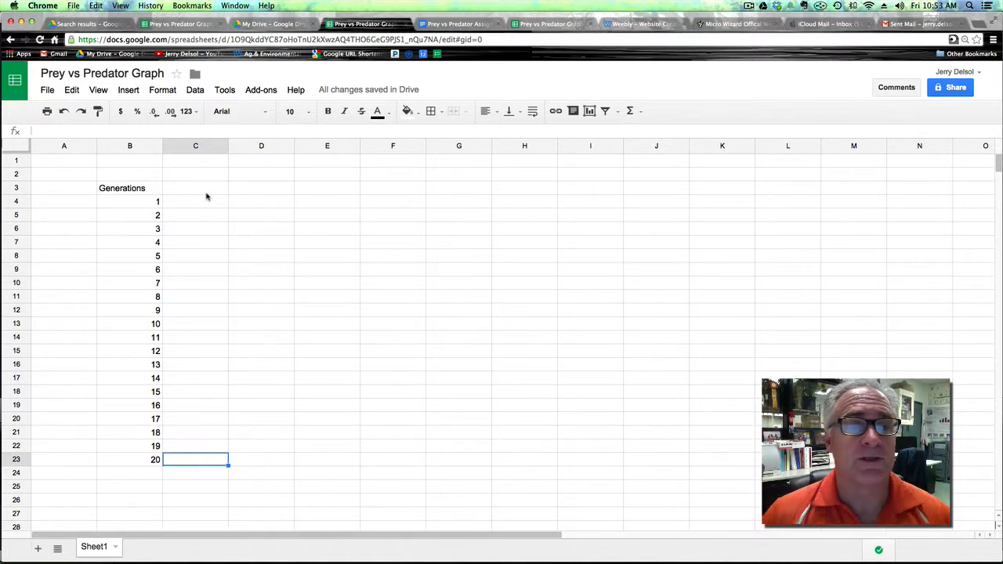
click(202, 192)
text(Prey)
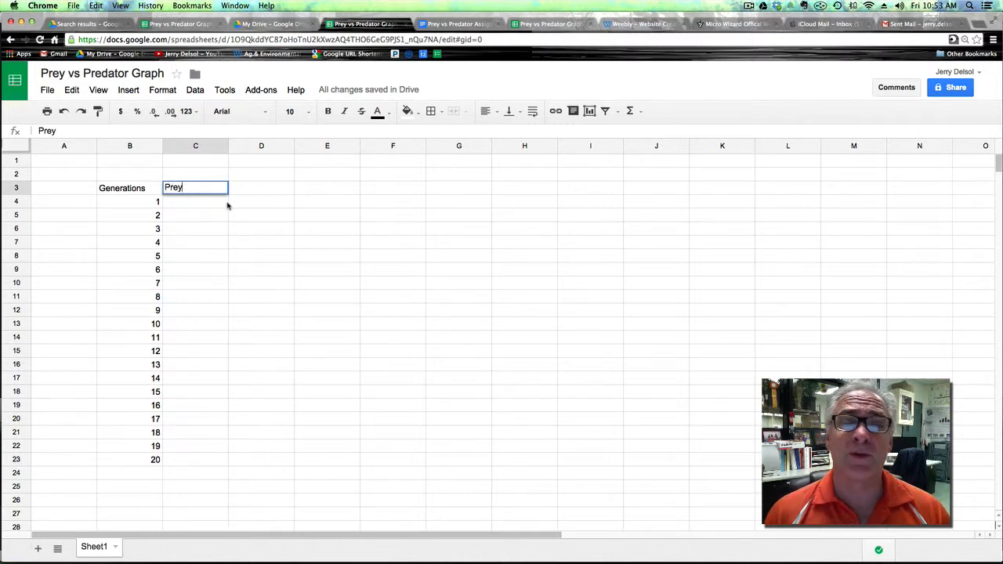
Rename the C3 heading to Rabbits and enter the heading Coyotes in cell D3.
drag(183, 187, 166, 186)
text(Rabbits)
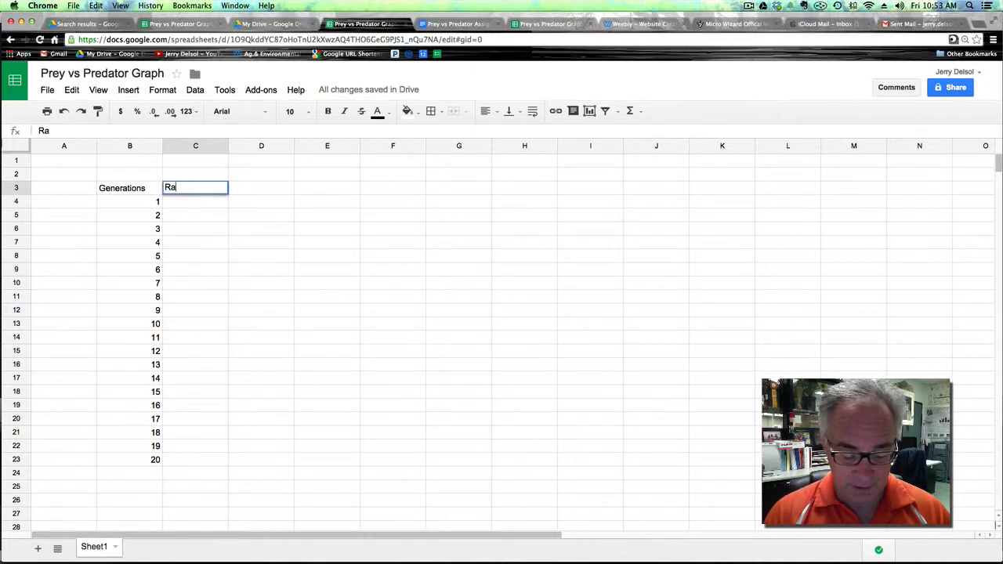
click(265, 197)
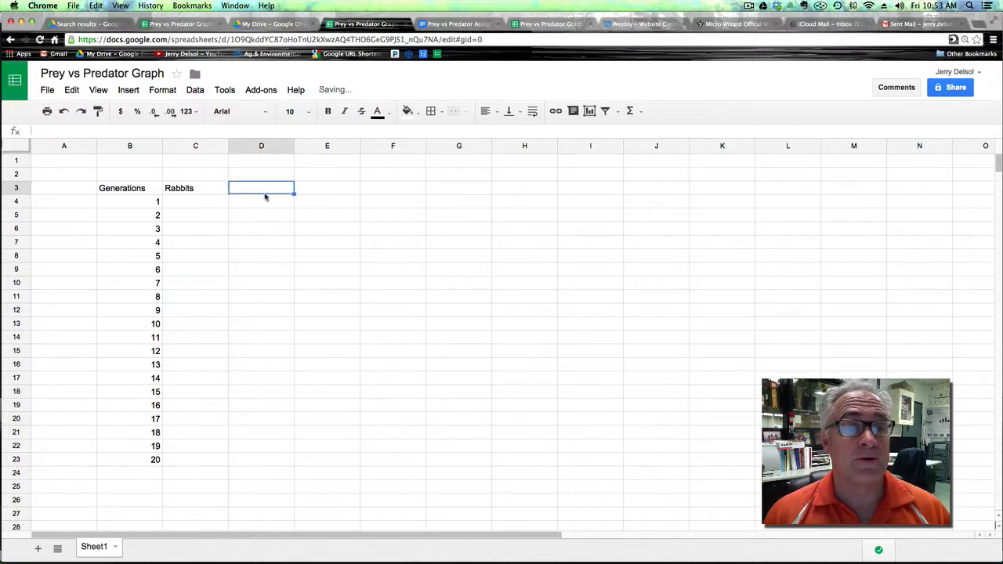
text(Coy)
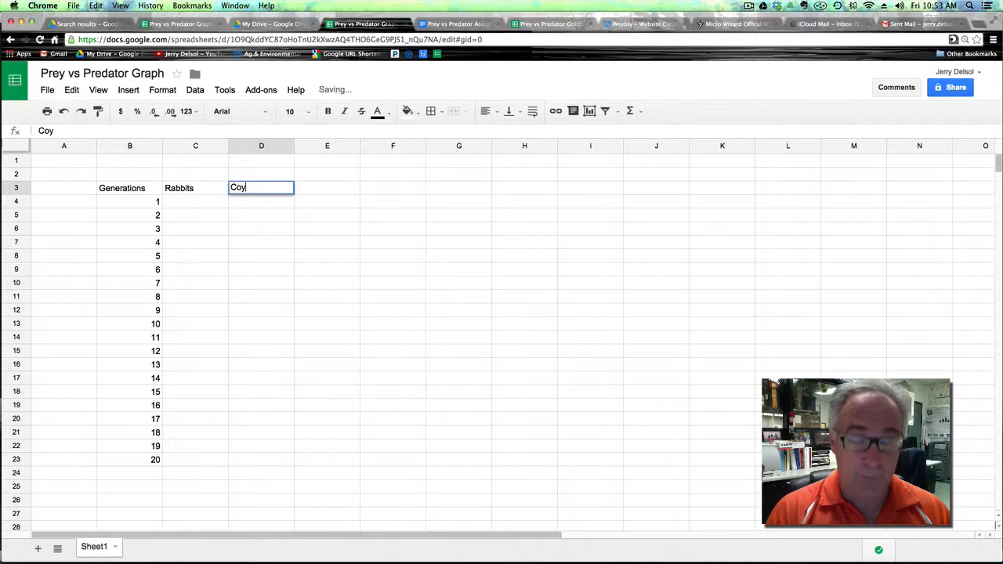
text(ote)
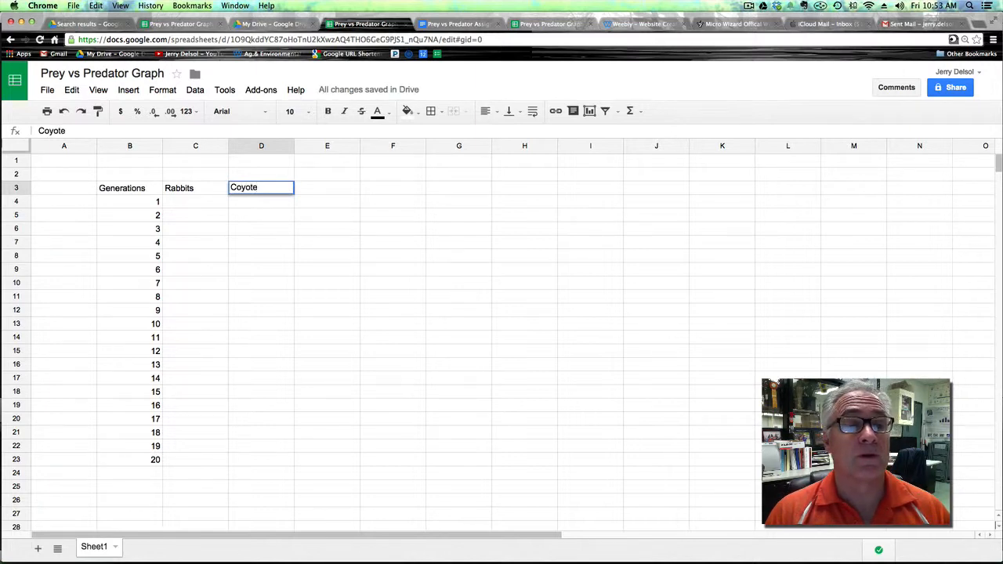
text(s)
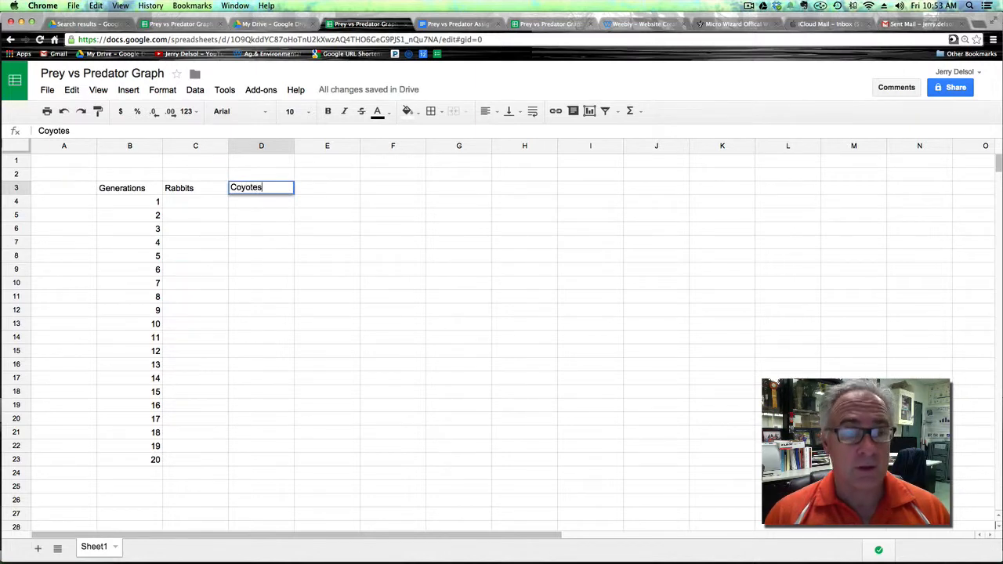
Paste the rabbit and coyote population data into cells C4 through D23.
click(175, 202)
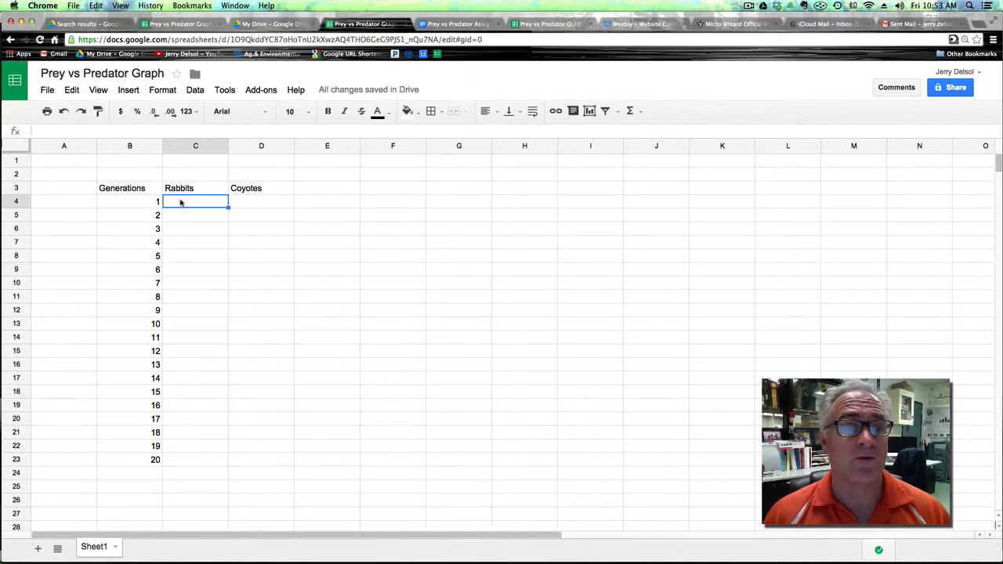
right_click(180, 202)
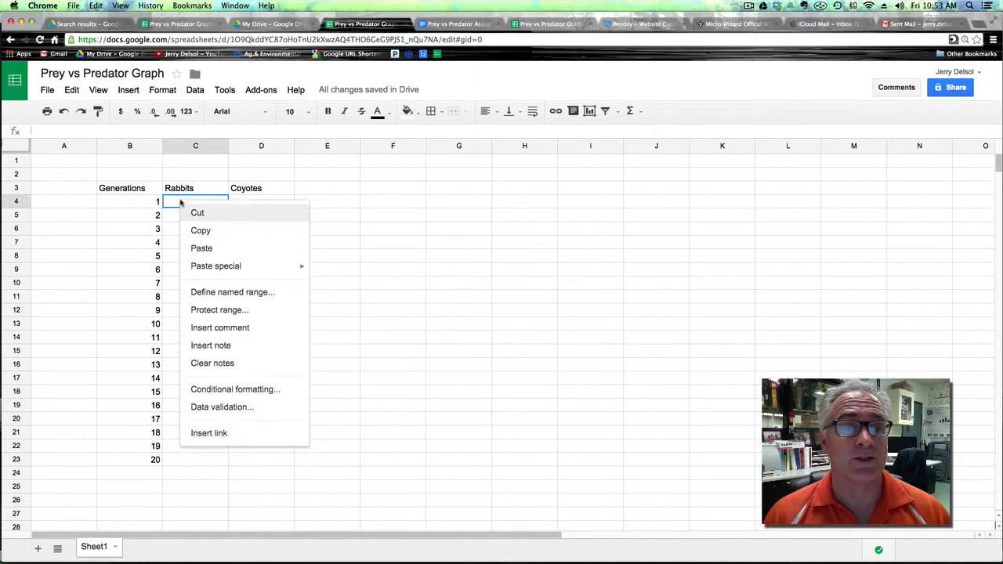
click(234, 252)
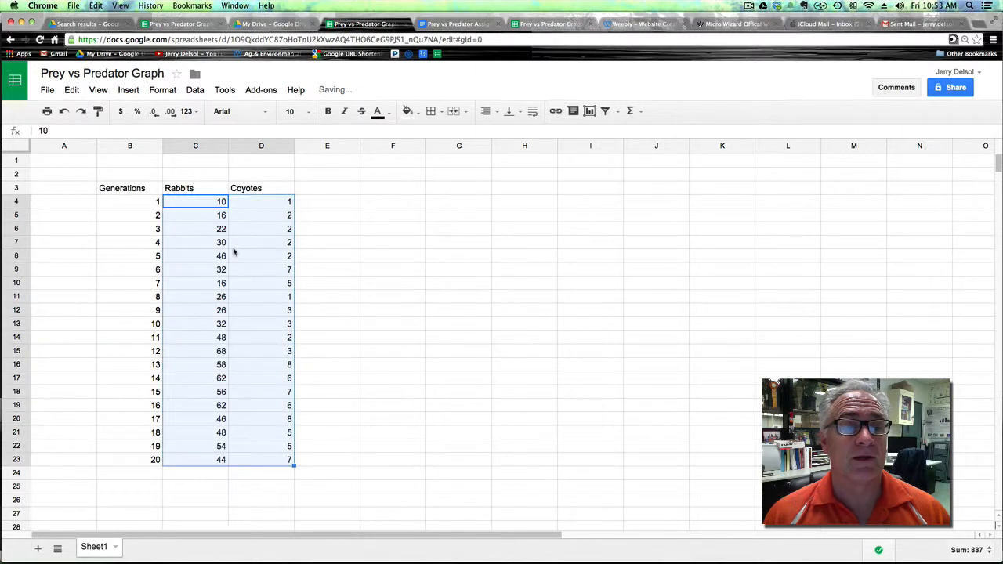
click(331, 260)
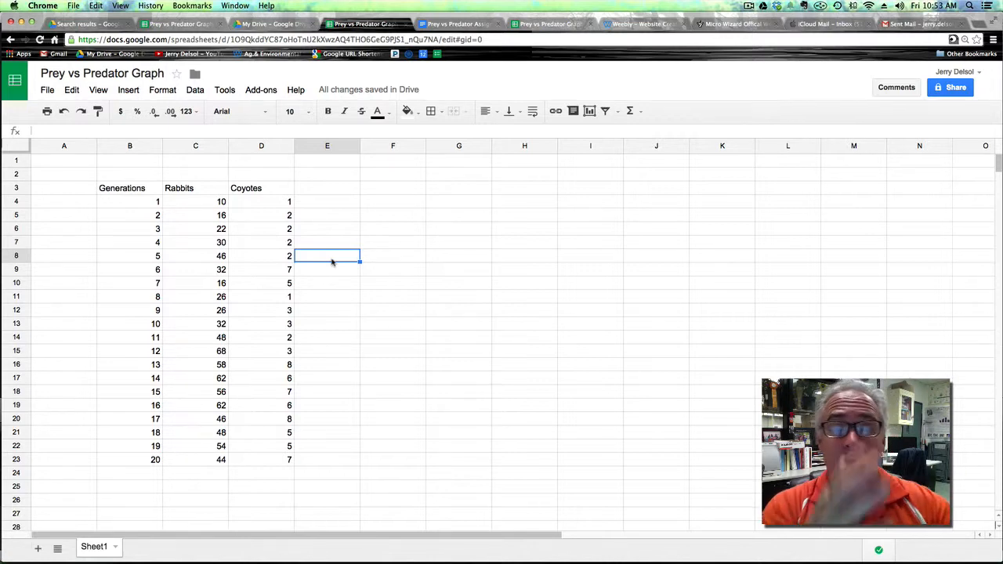
click(409, 191)
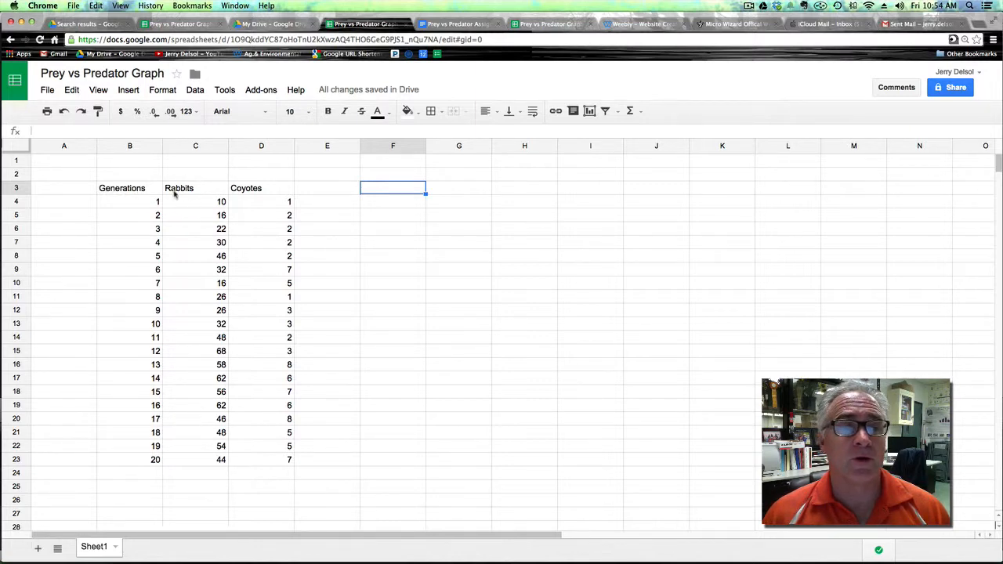
drag(175, 194, 273, 461)
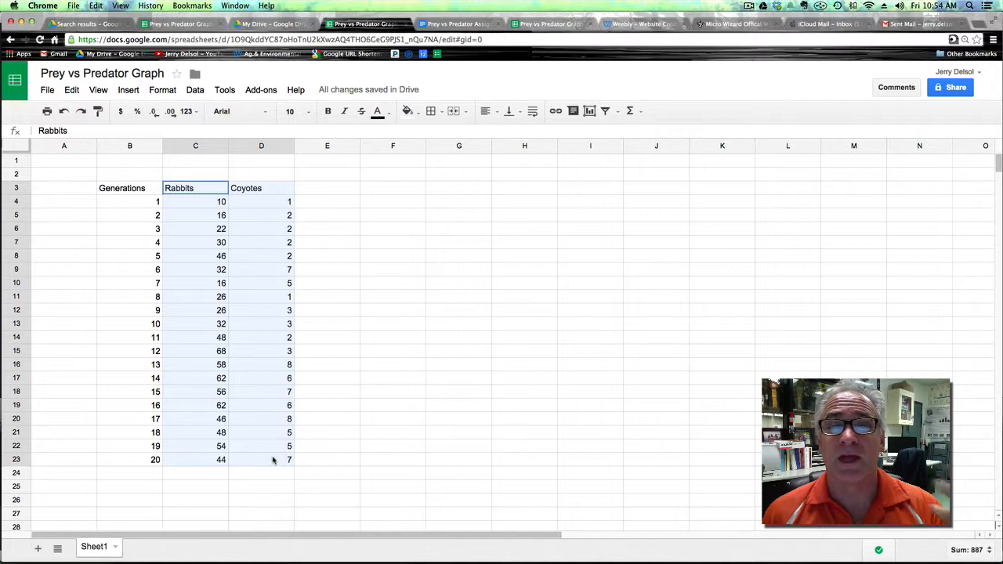
click(331, 206)
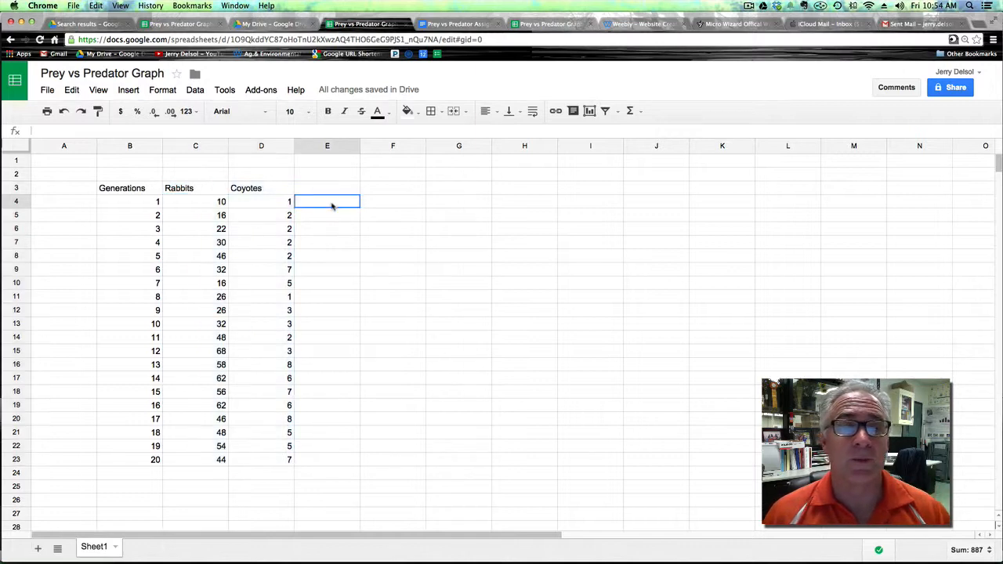
Start a new chart from the data range B3:D23.
drag(121, 191, 263, 462)
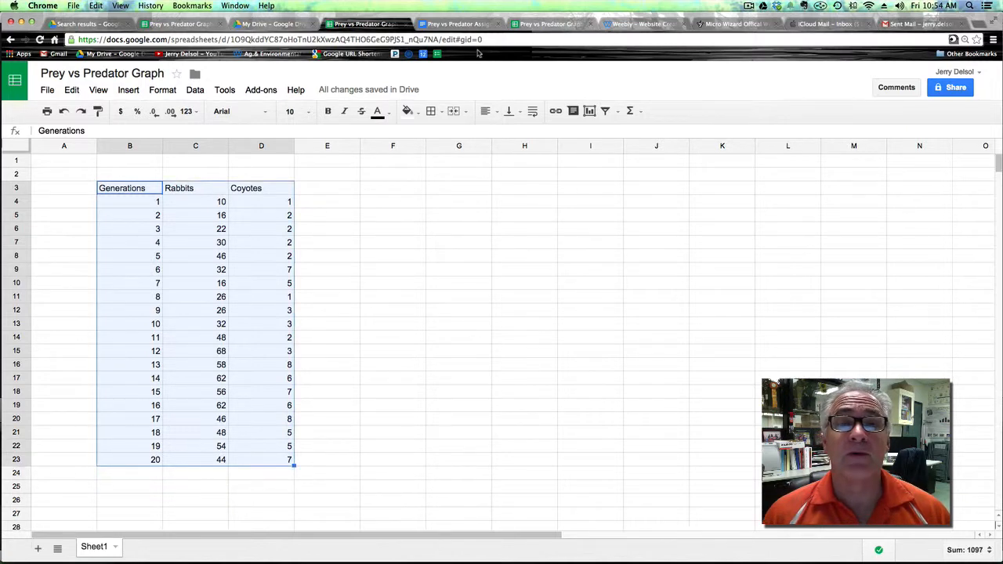
click(129, 90)
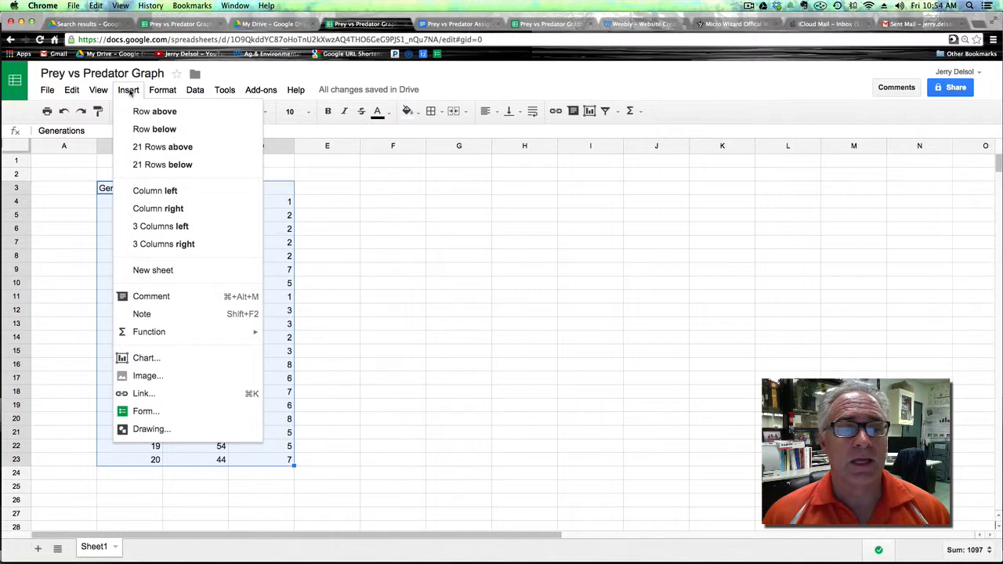
click(195, 361)
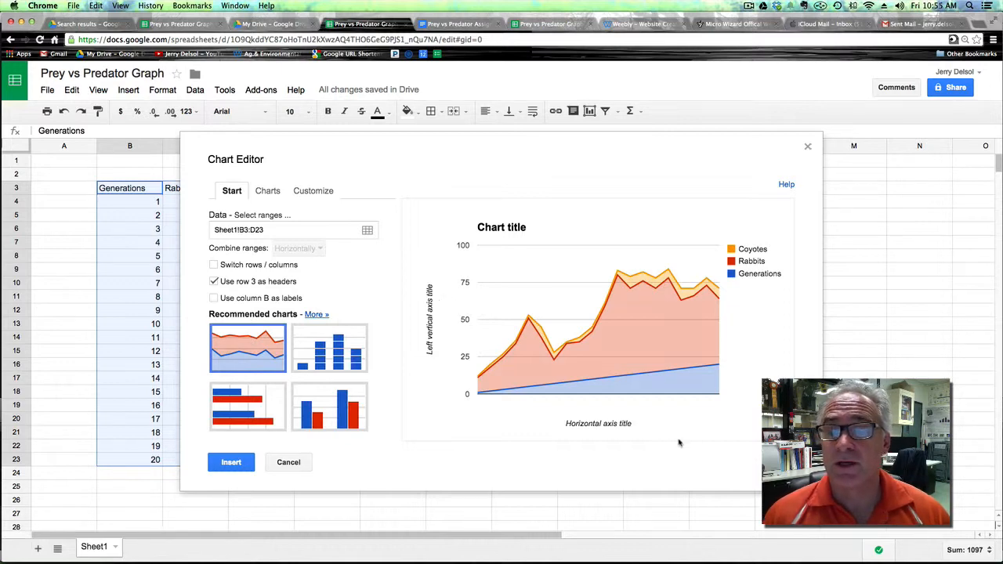
mouse_move(643, 286)
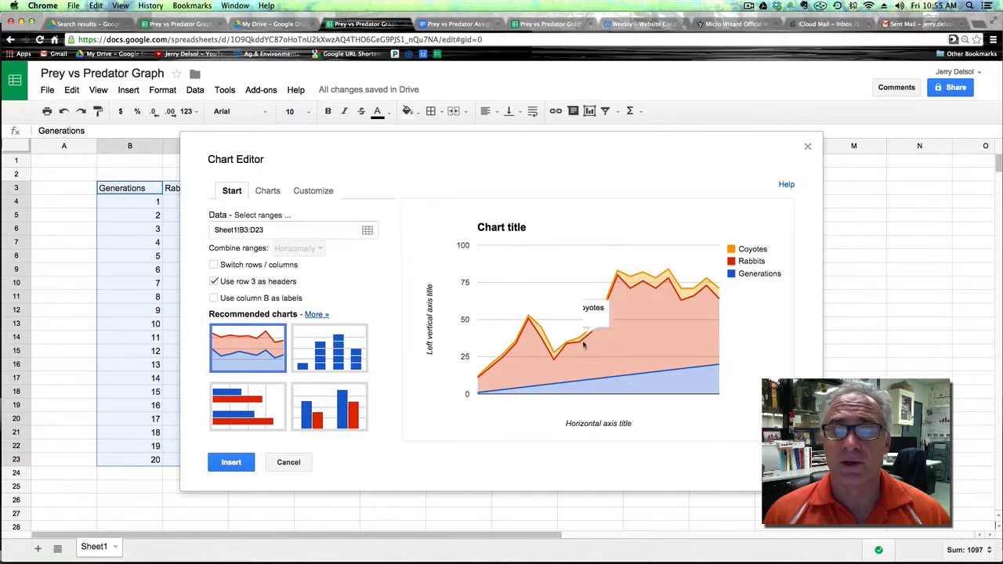
mouse_move(555, 361)
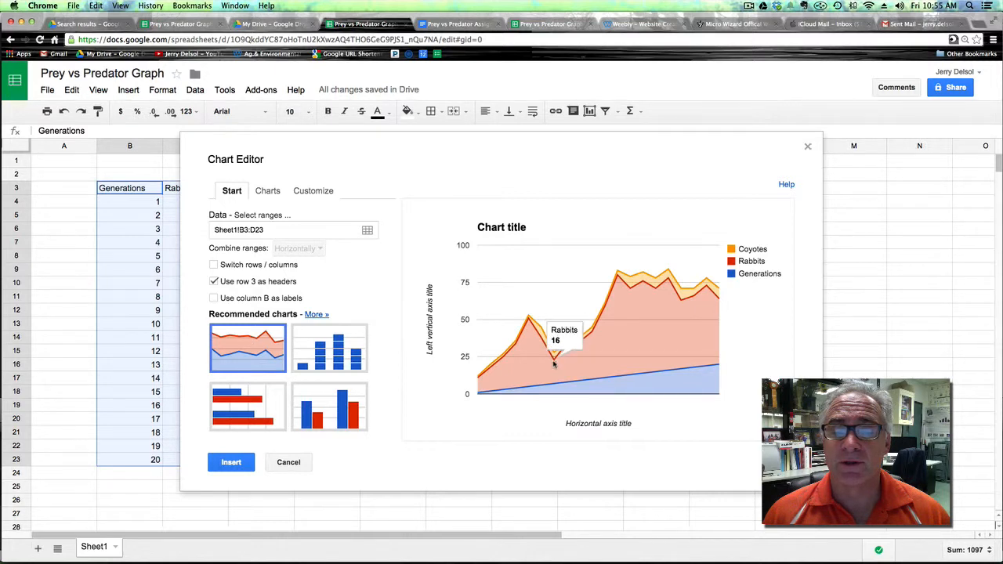
mouse_move(546, 343)
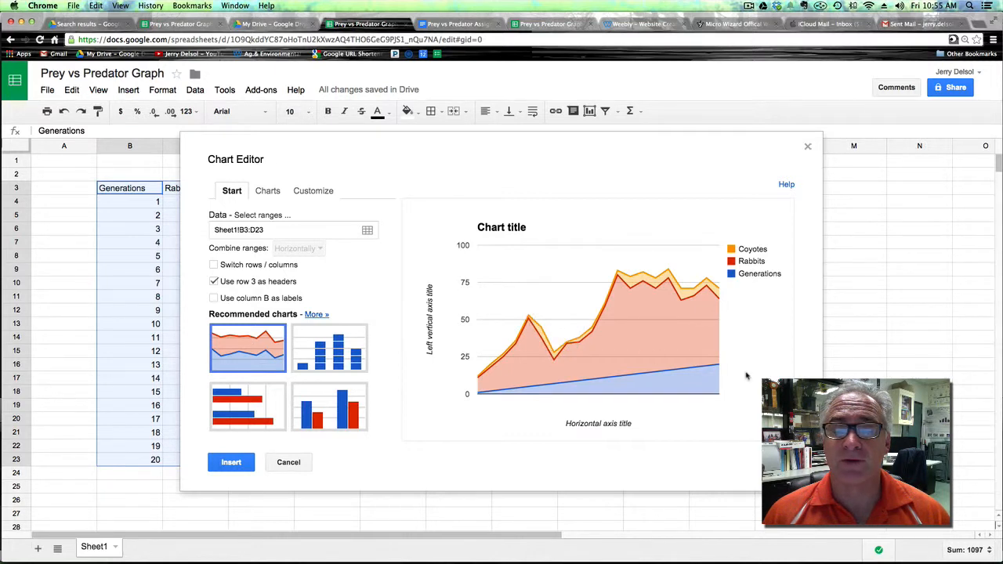
Choose the smooth line chart type and insert the chart into the sheet.
click(316, 314)
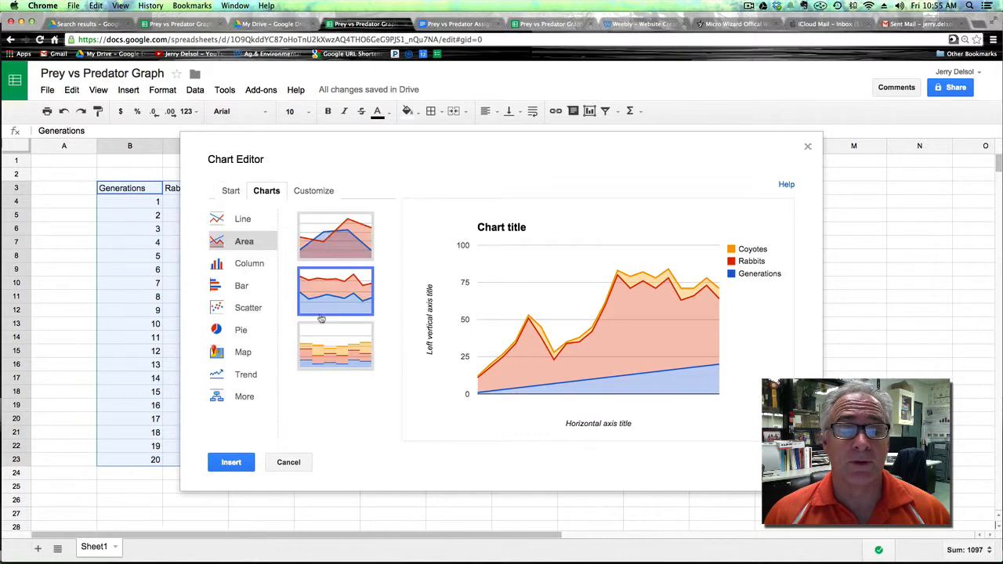
click(234, 222)
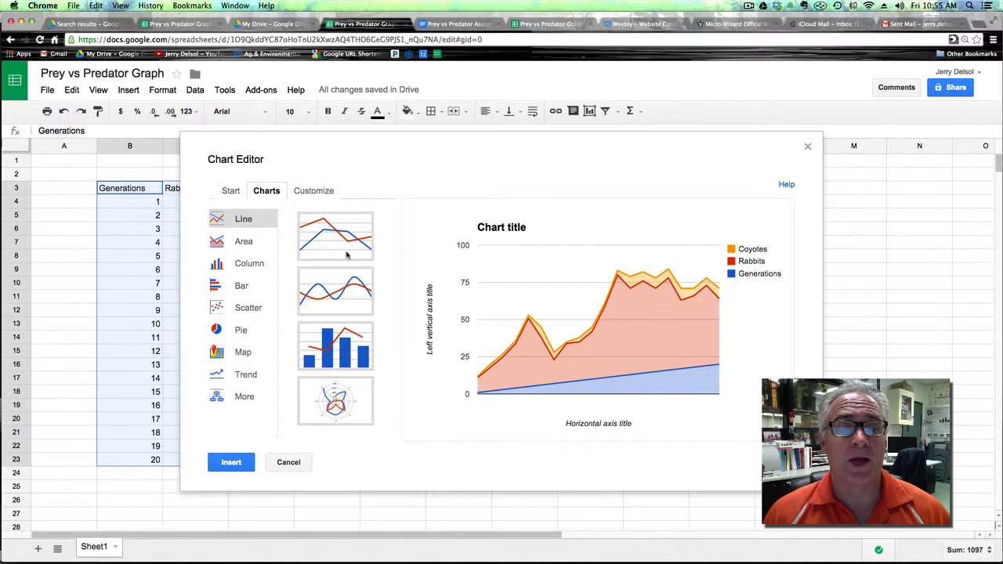
click(347, 290)
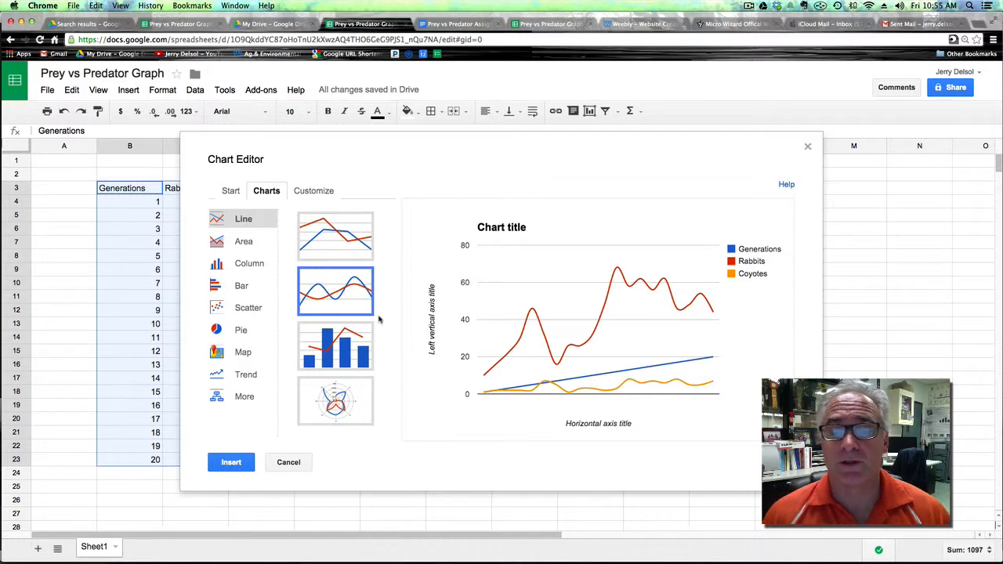
mouse_move(705, 359)
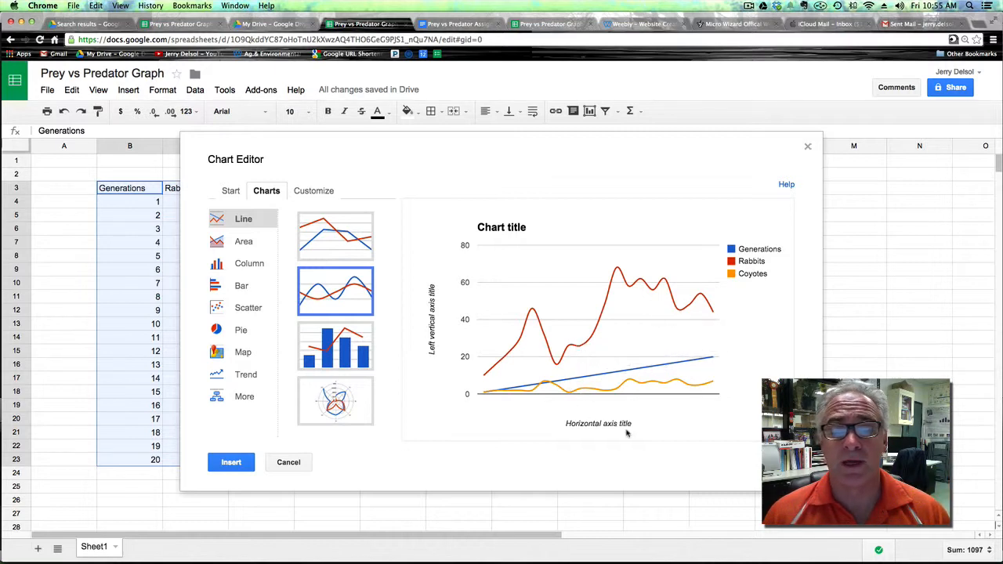
click(239, 464)
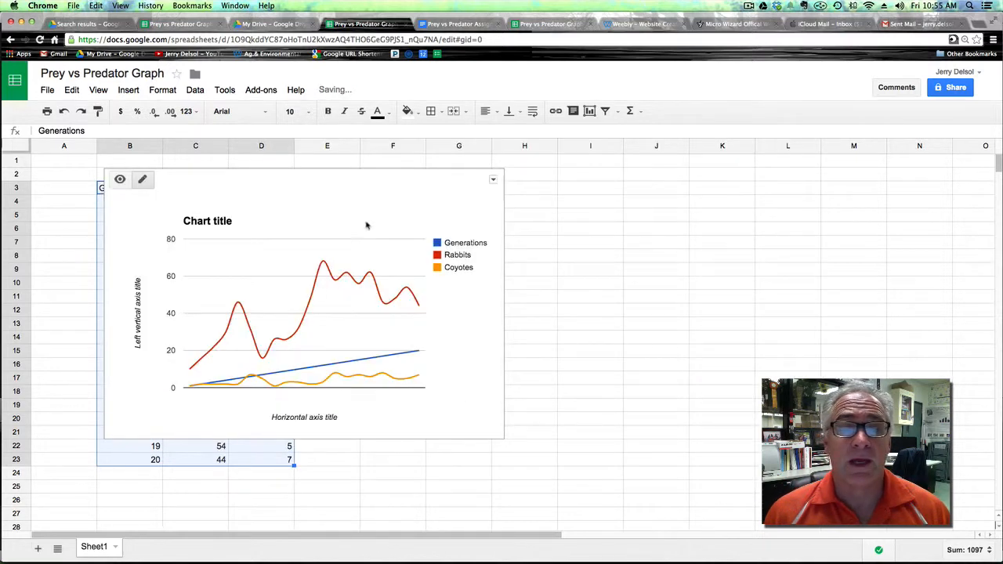
Move the chart beside the data table and hide the Generations series by setting its color to None.
click(430, 222)
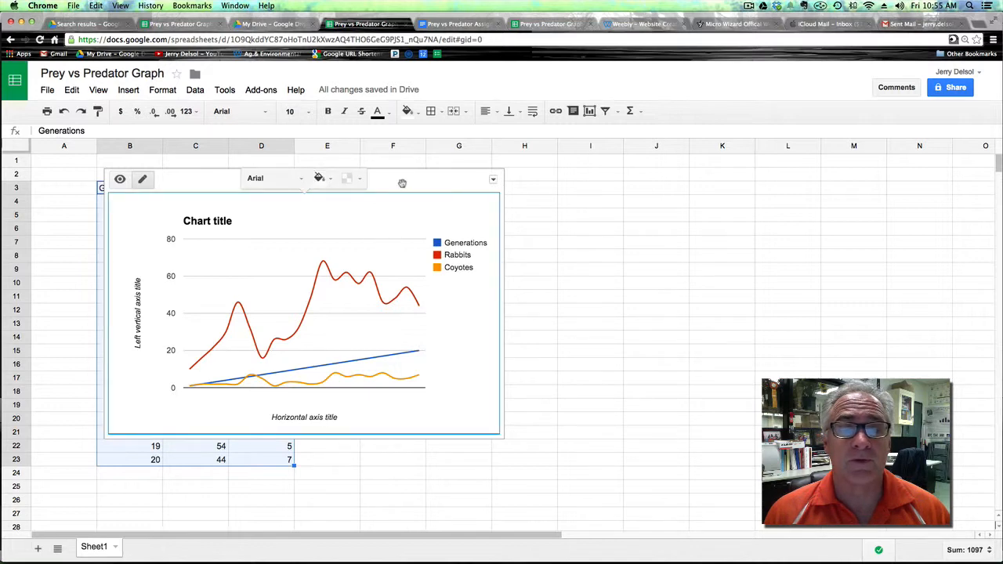
drag(403, 183, 640, 203)
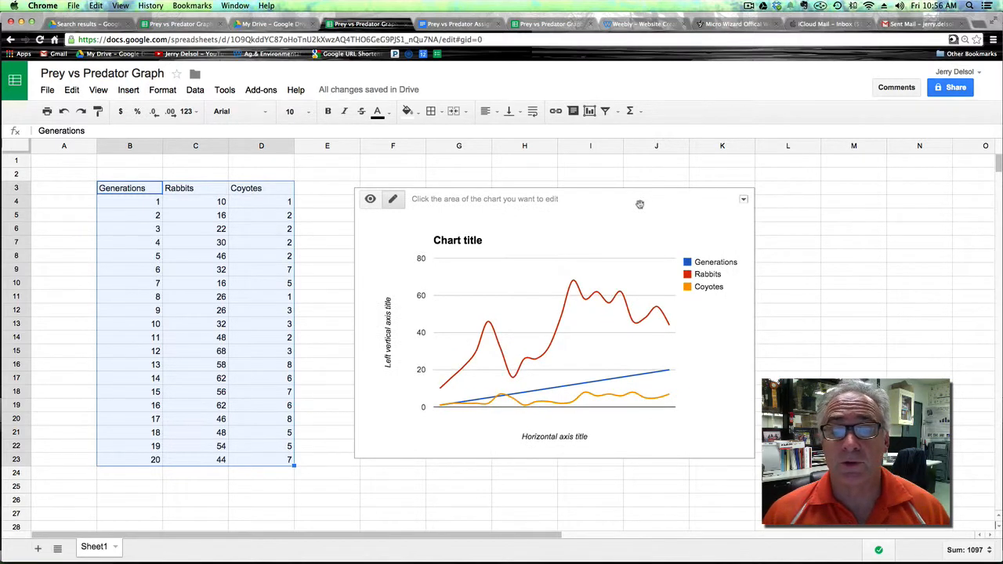
click(653, 376)
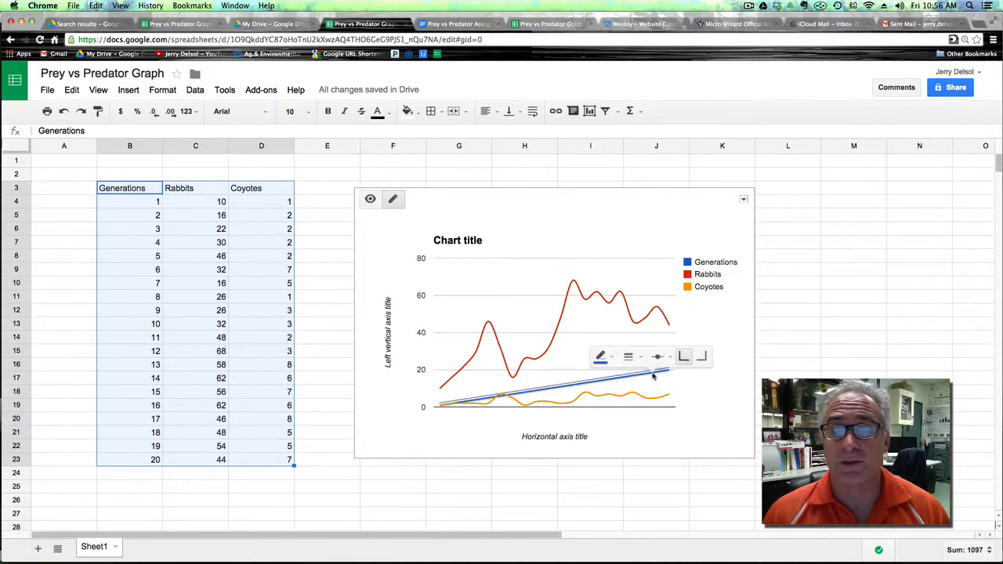
click(610, 359)
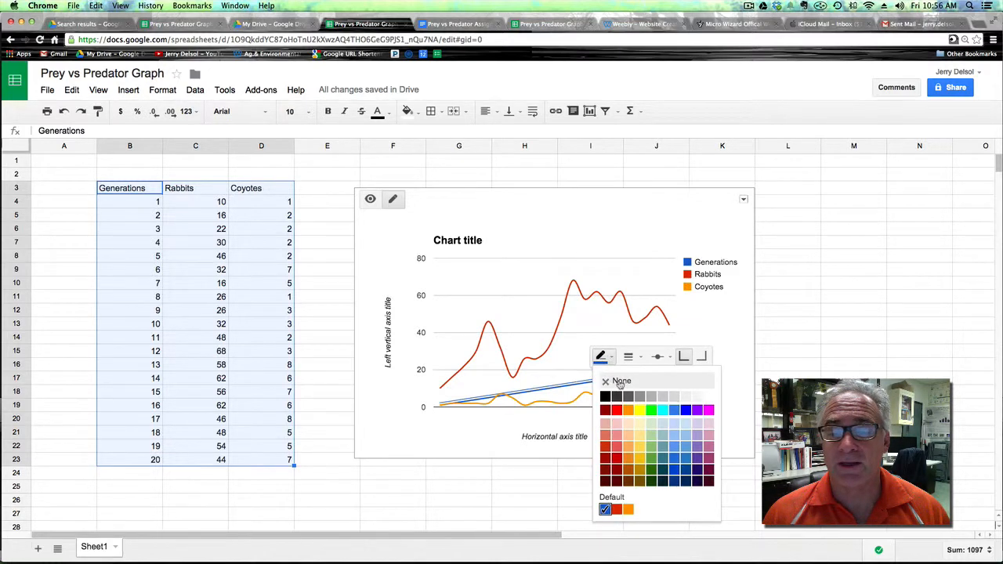
click(619, 384)
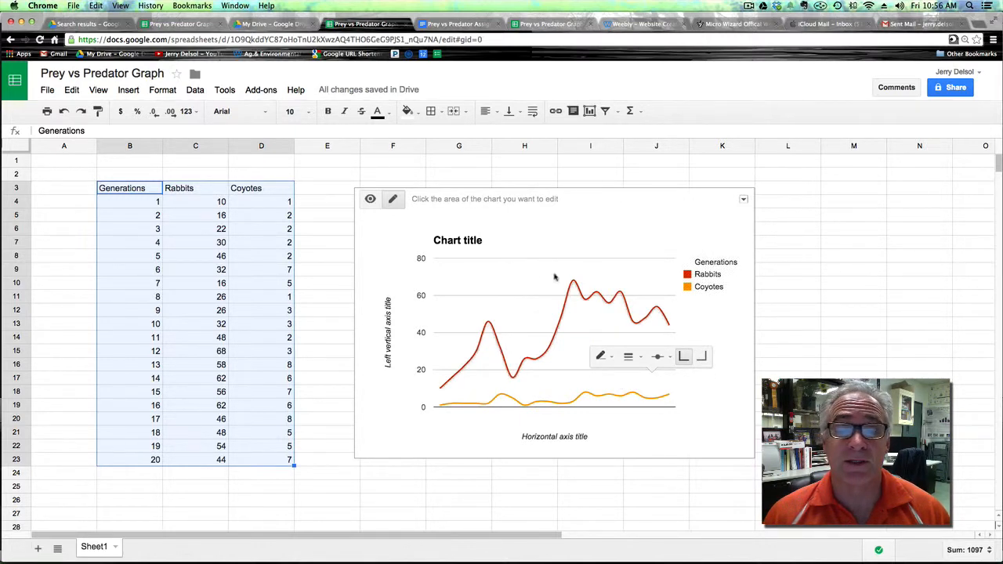
Set the chart title to "Prey vs Predator Graph".
click(467, 243)
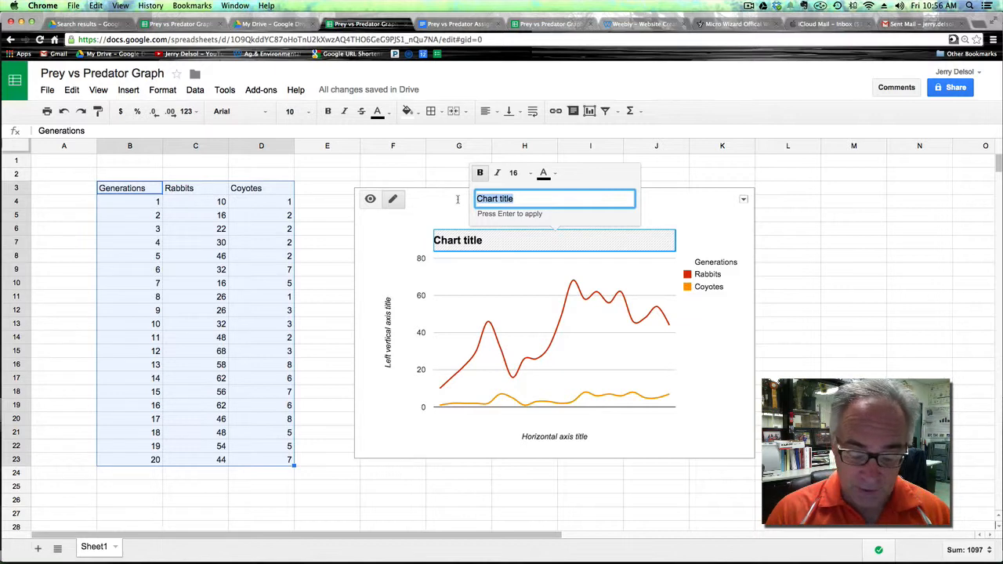
text(Prey)
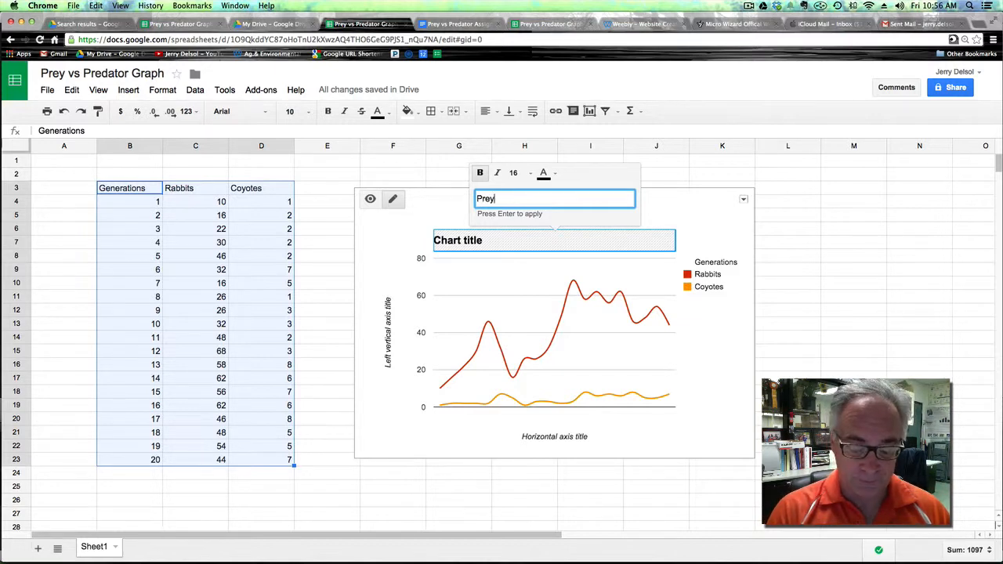
text( vs Pred)
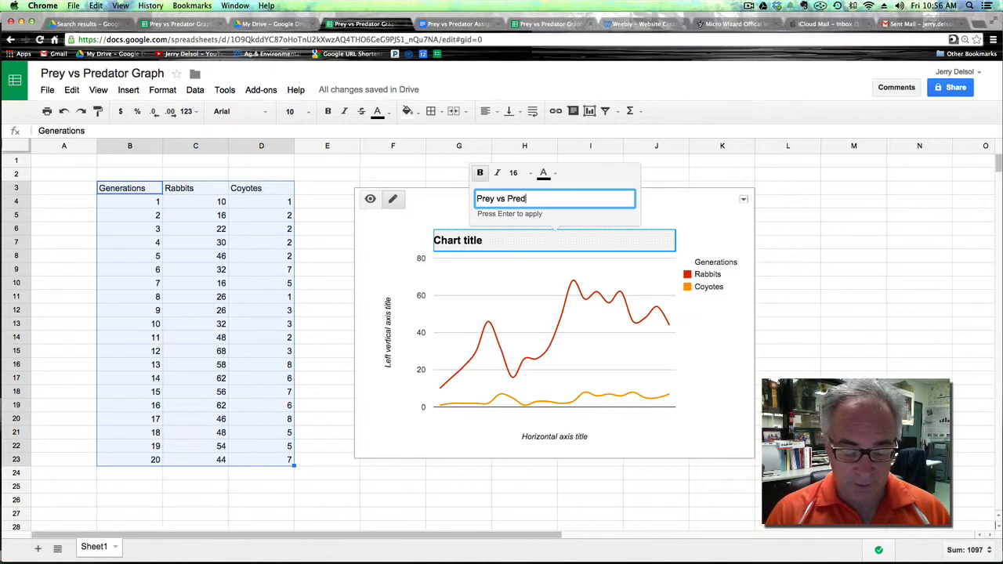
text(ator)
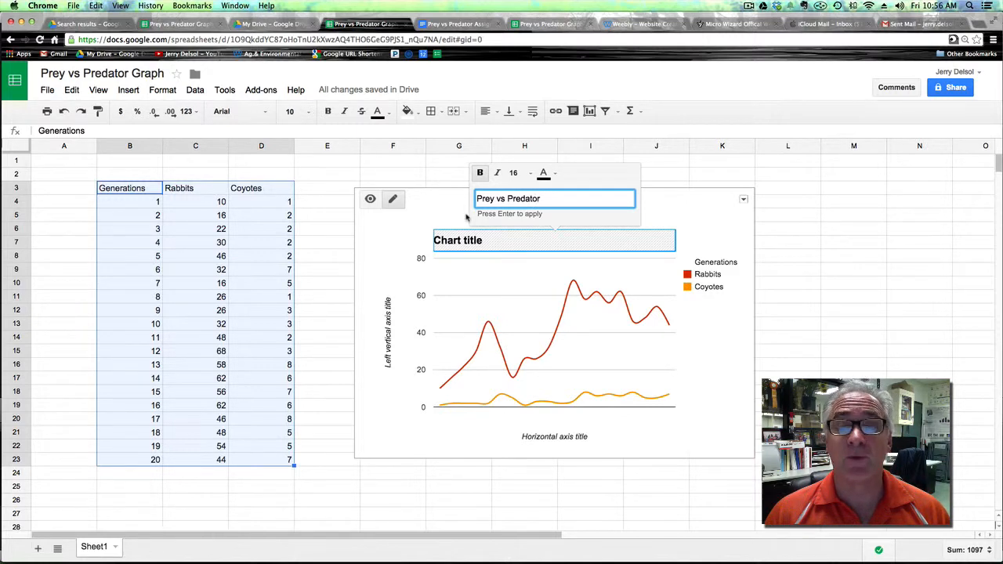
key(Return)
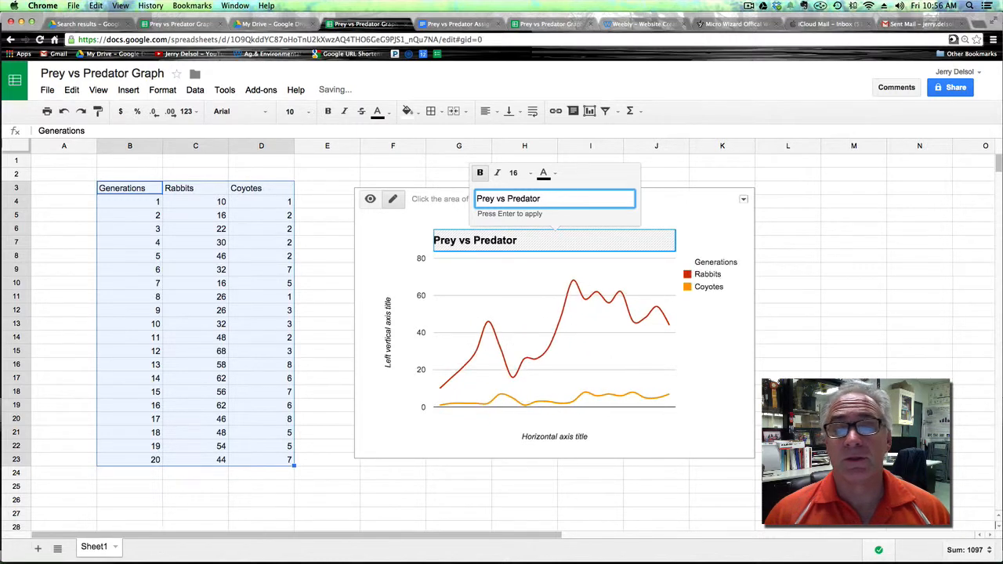
text(Gr)
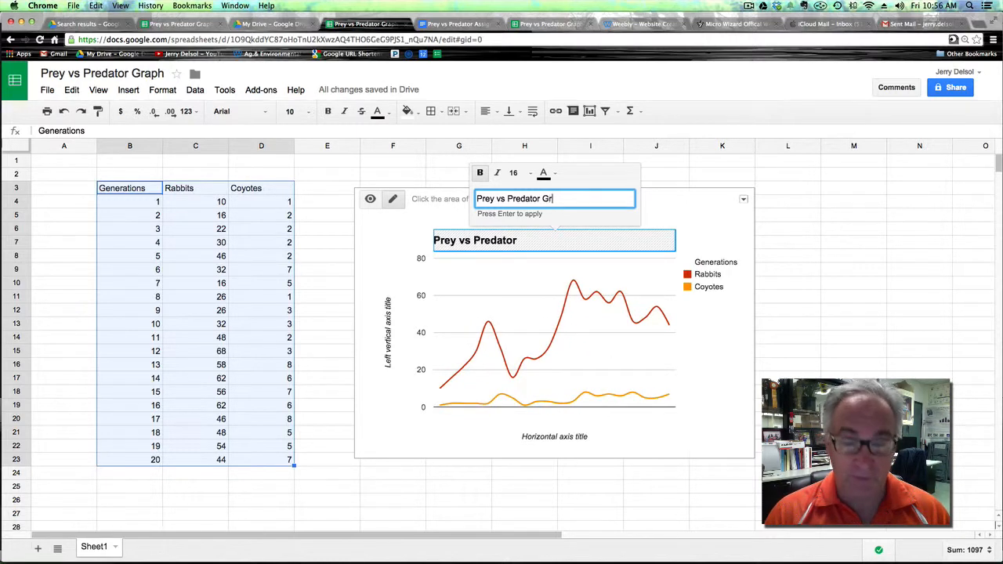
text(aph)
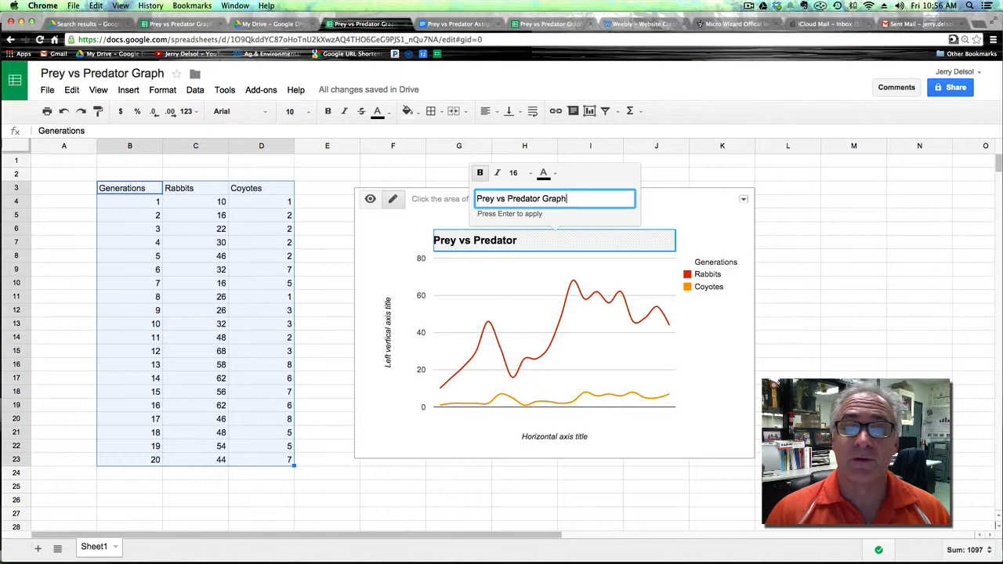
key(Return)
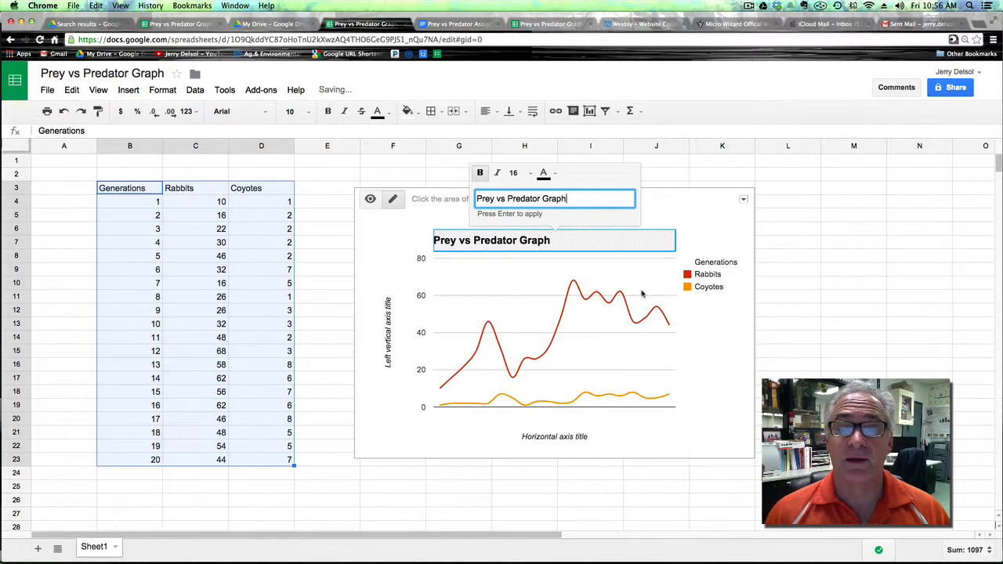
click(843, 231)
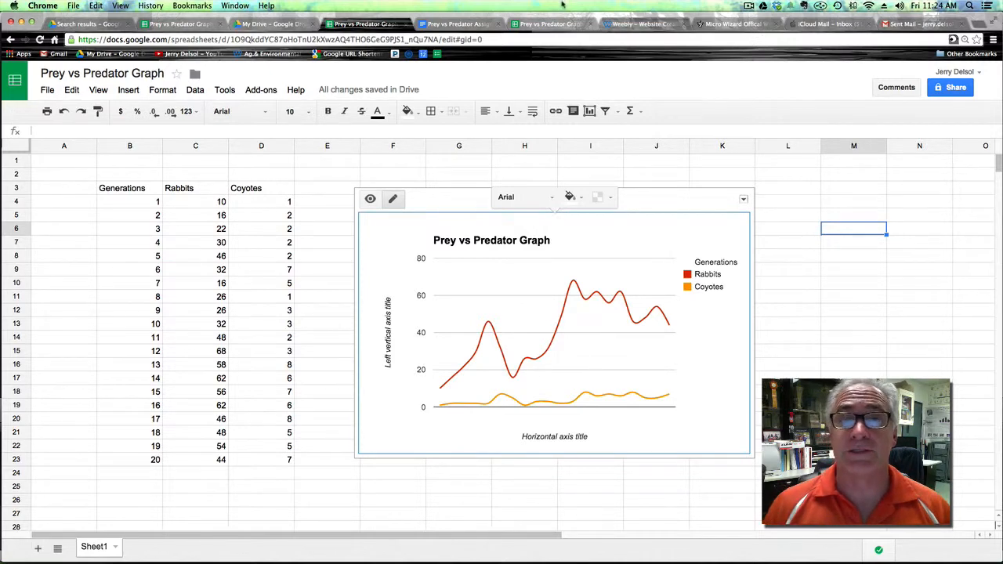
Title the vertical axis "number of individuals".
click(394, 345)
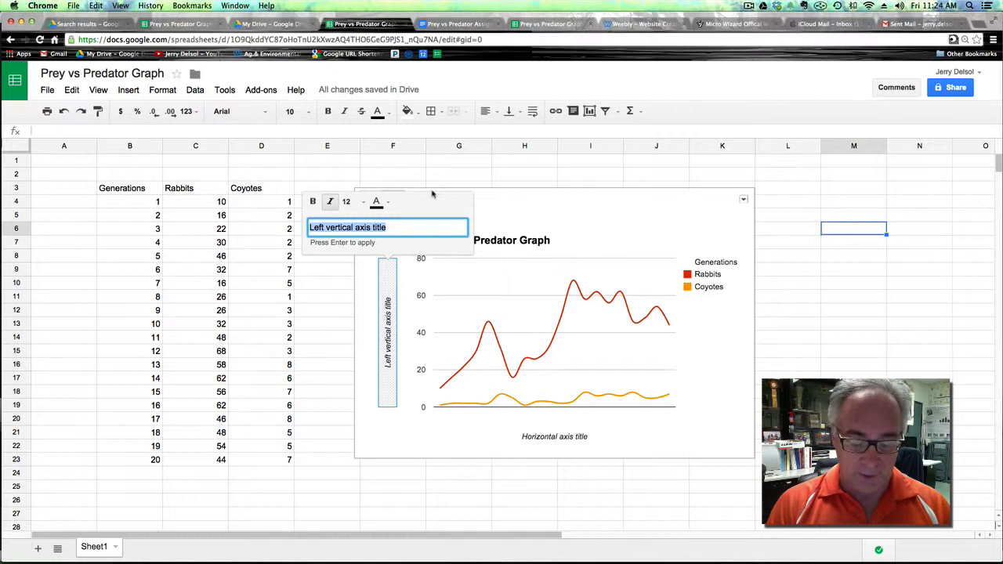
text(number )
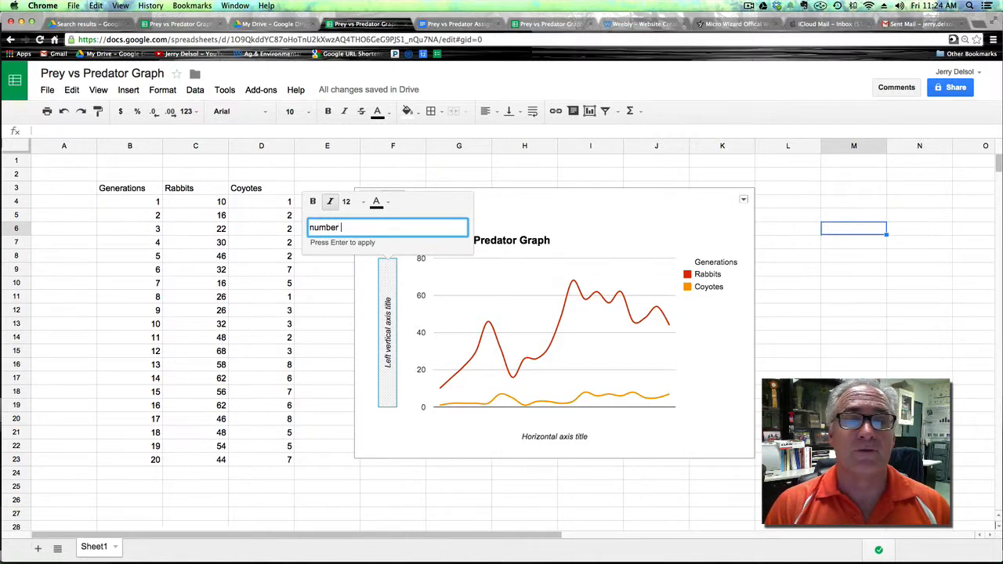
text(of ind)
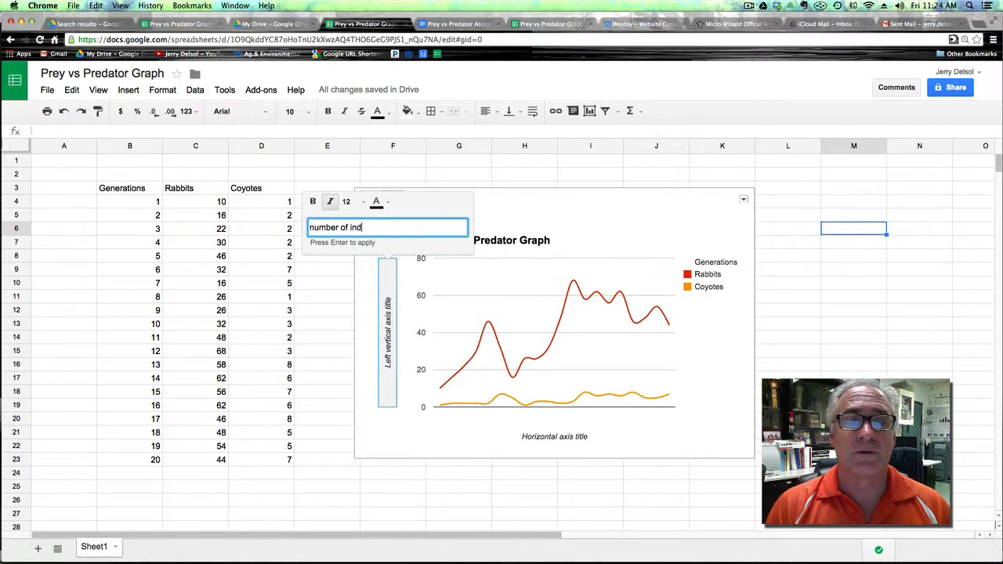
text(i)
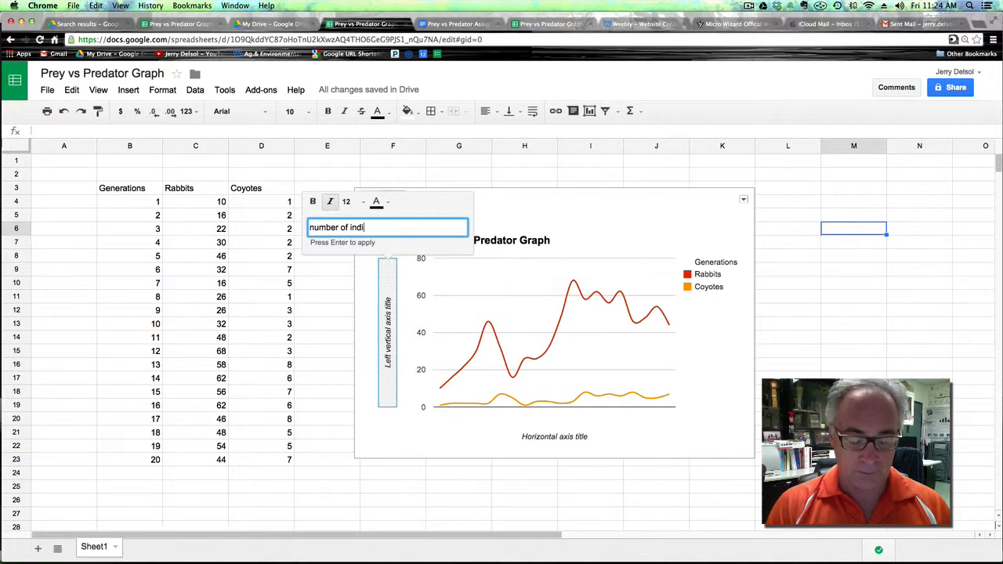
text(vidu)
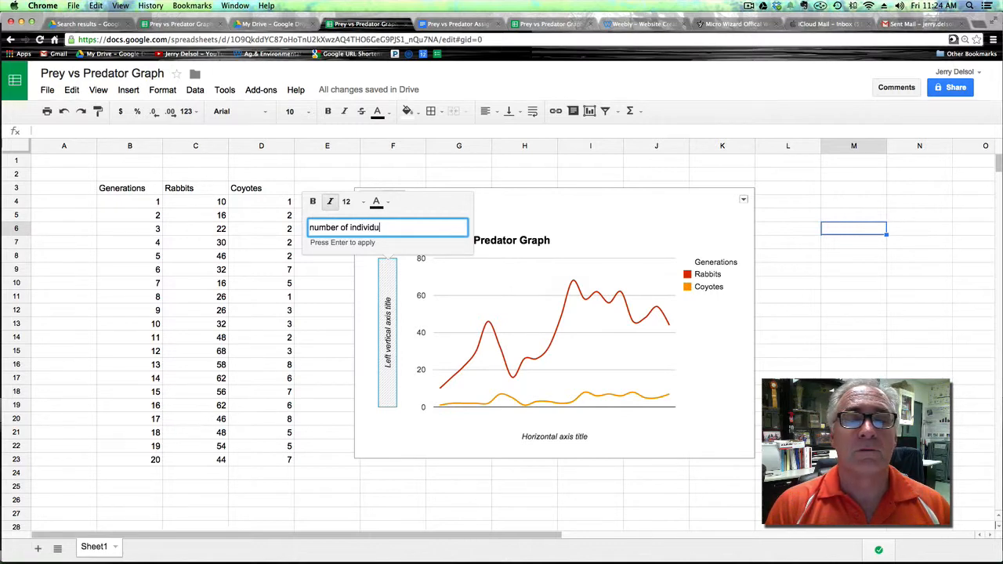
text(als)
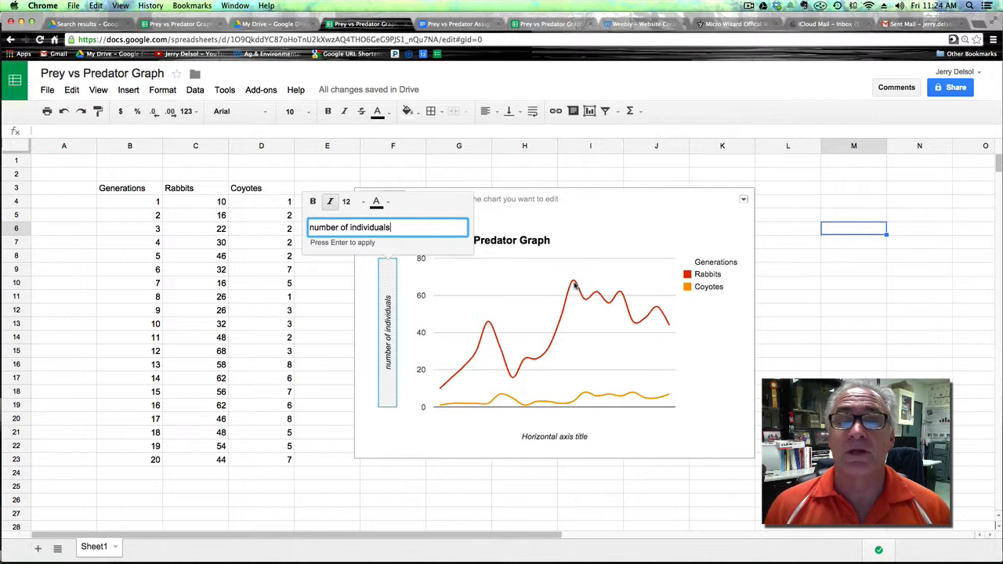
Title the horizontal axis "Generations".
click(559, 441)
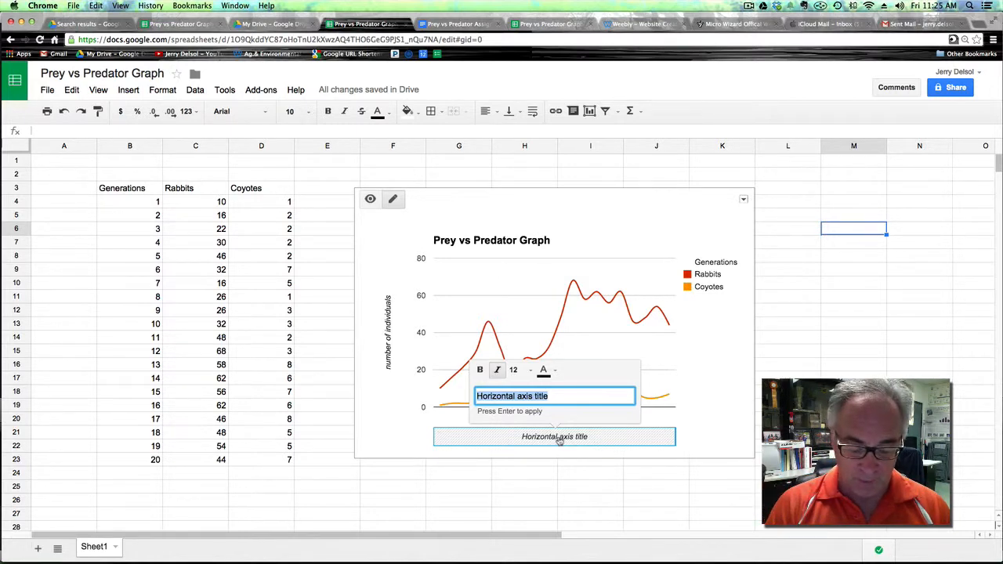
text(Ger)
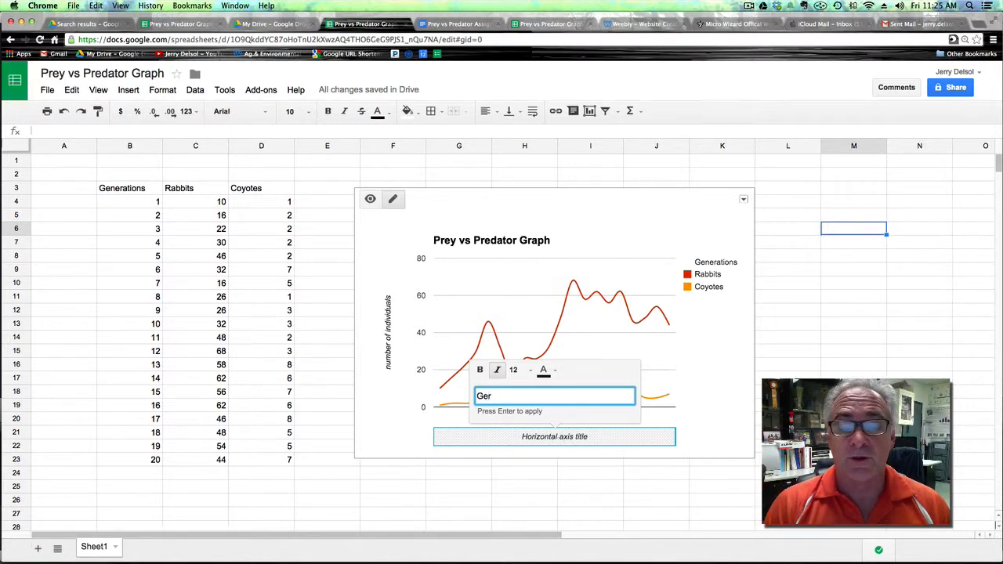
text(eration)
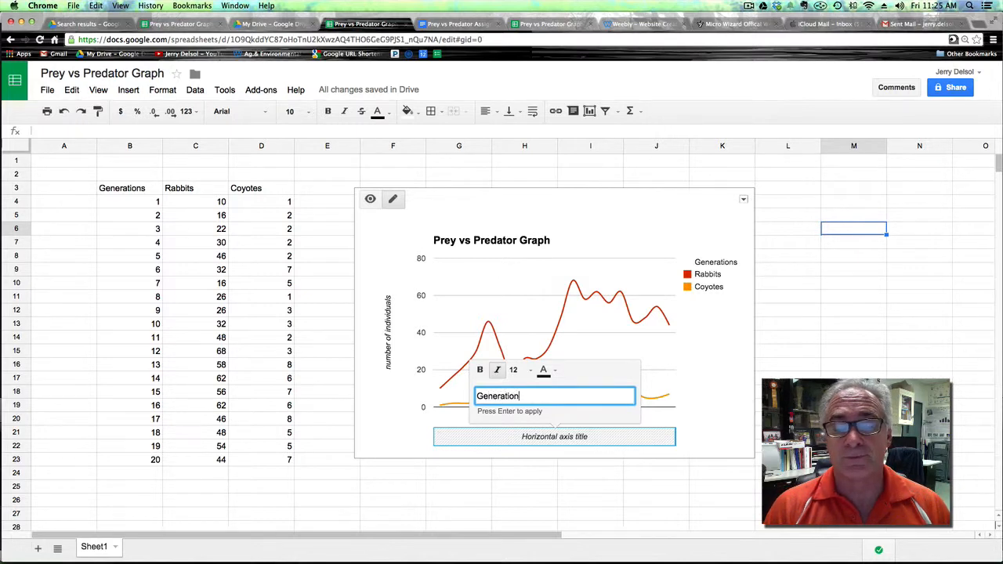
text(s)
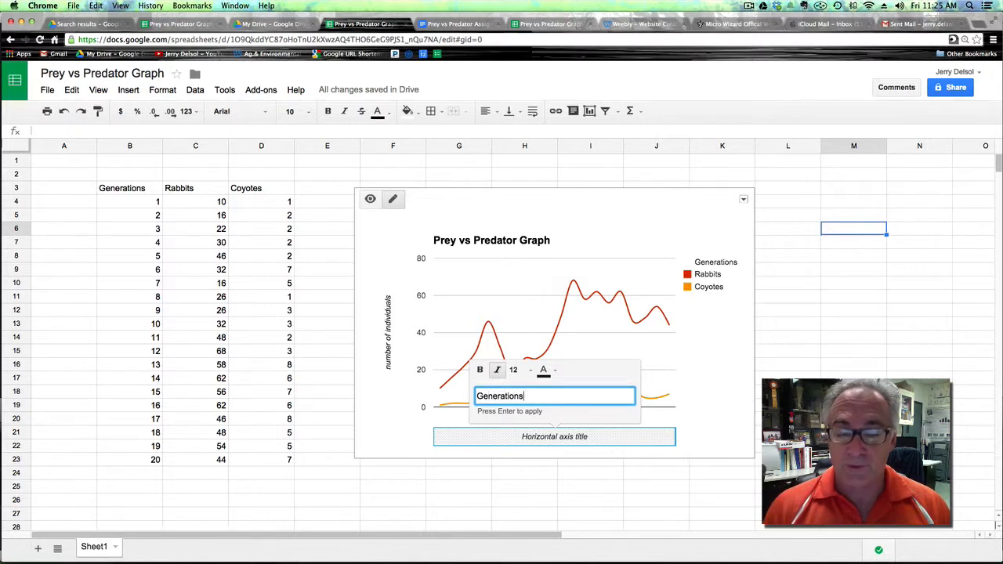
key(Return)
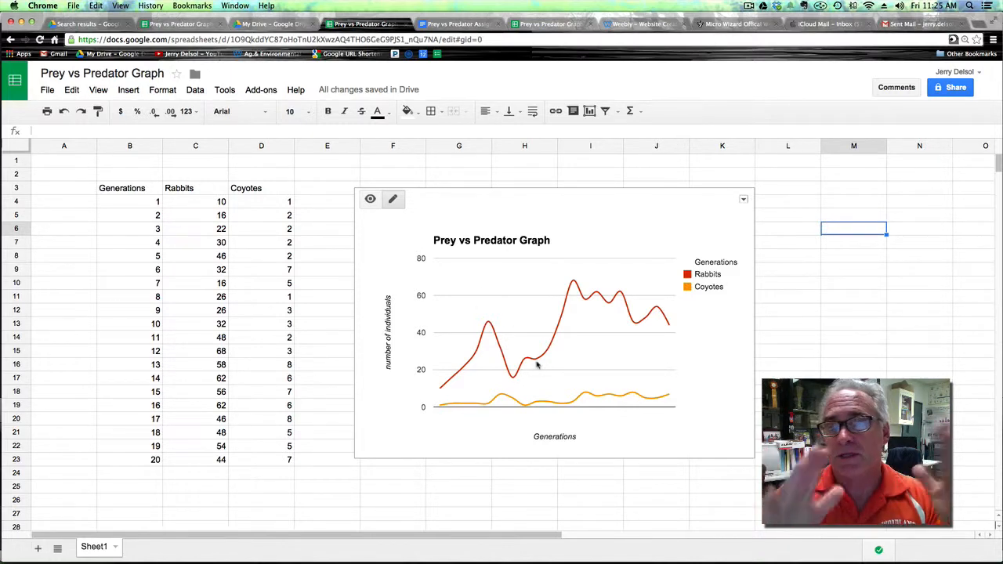
Switch the chart to view mode and inspect the population values at points on both lines.
click(370, 201)
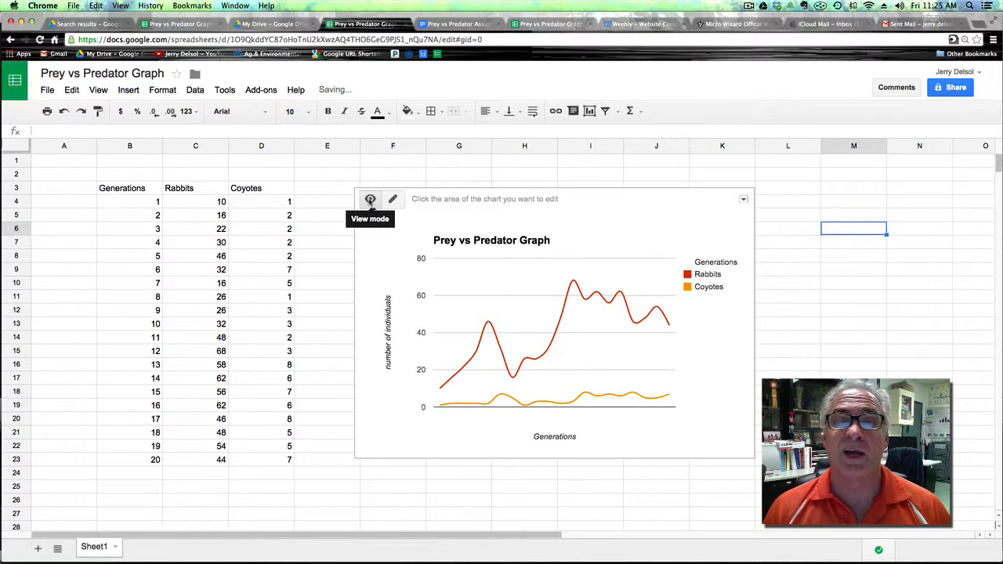
mouse_move(491, 326)
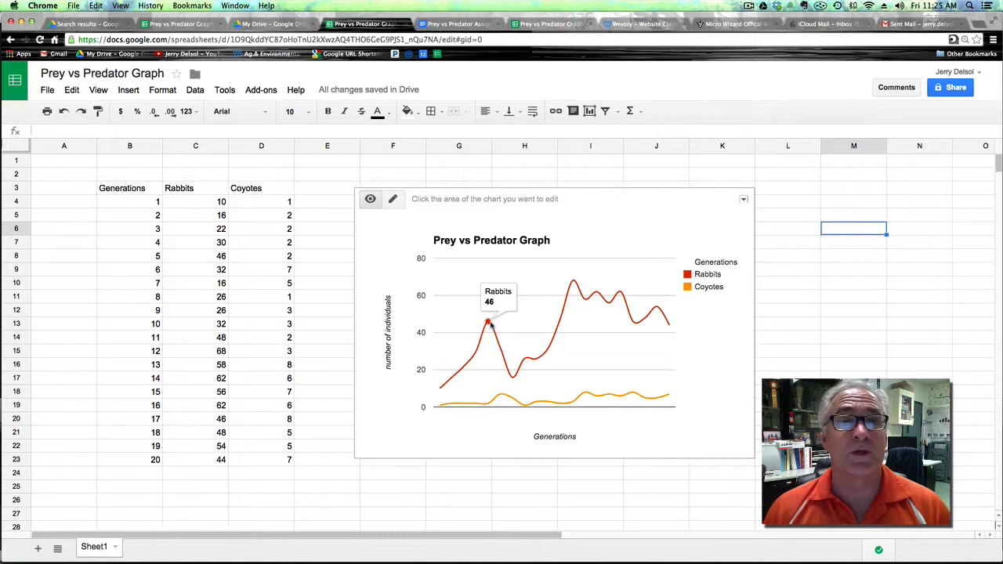
mouse_move(487, 407)
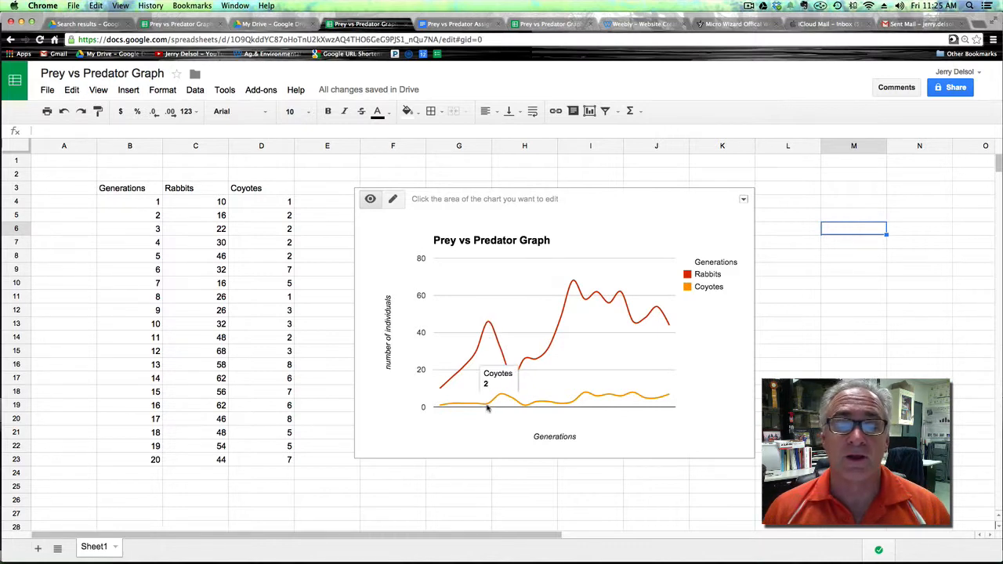
mouse_move(576, 287)
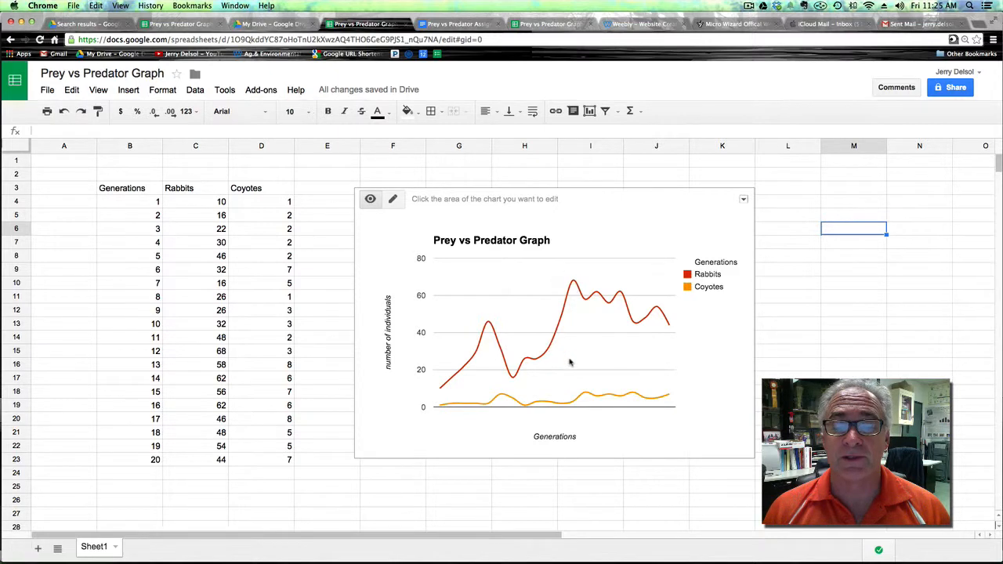
mouse_move(572, 403)
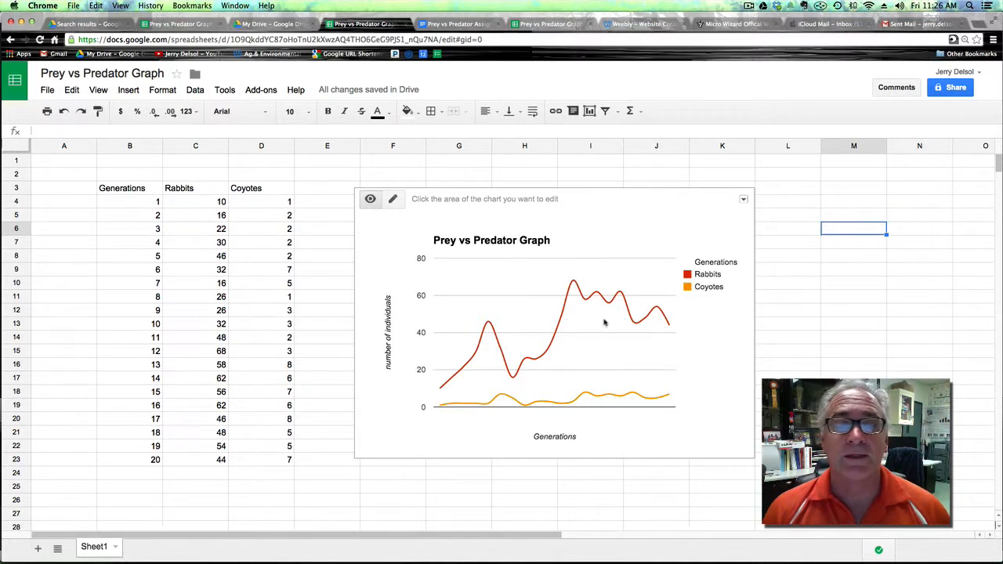
Move the chart onto its own sheet and review it alongside the data sheet.
click(743, 200)
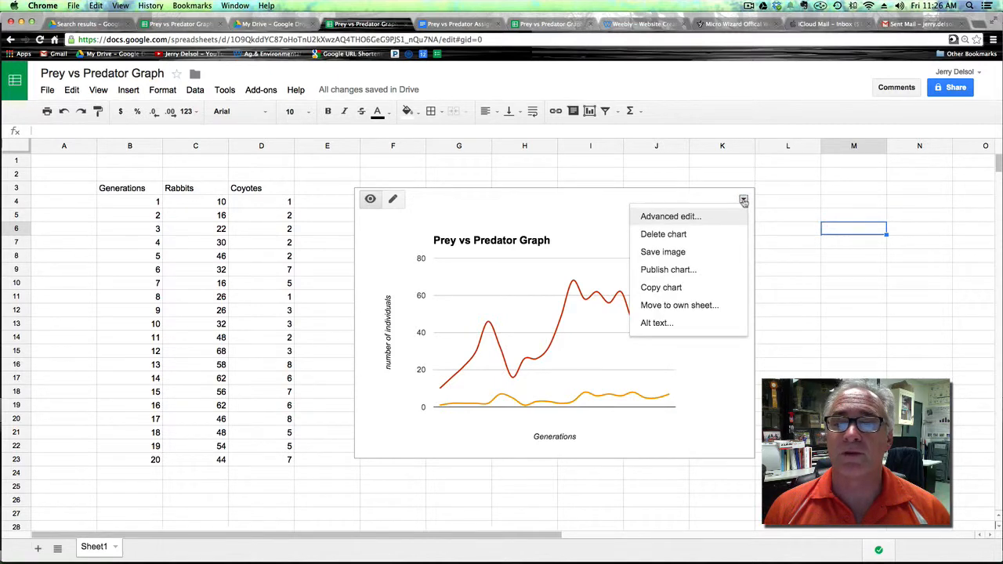
click(679, 306)
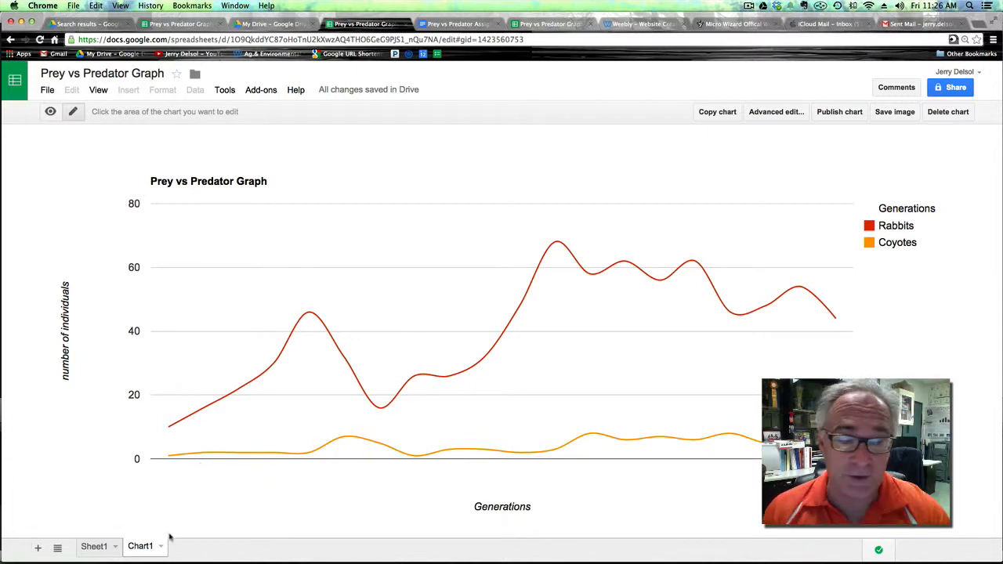
click(102, 548)
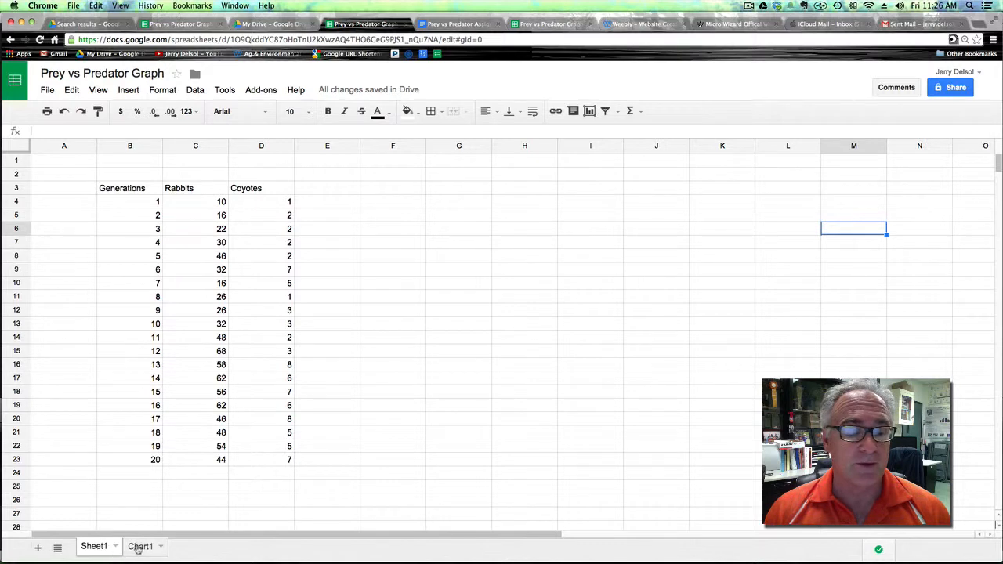
click(138, 547)
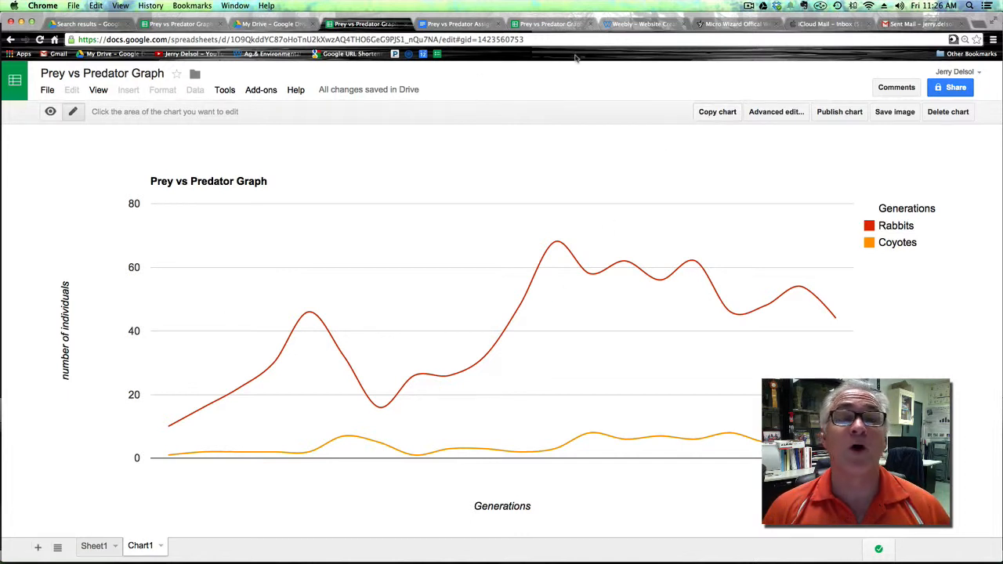
Switch to the Google Drive tab and create a new Google Docs document.
click(271, 25)
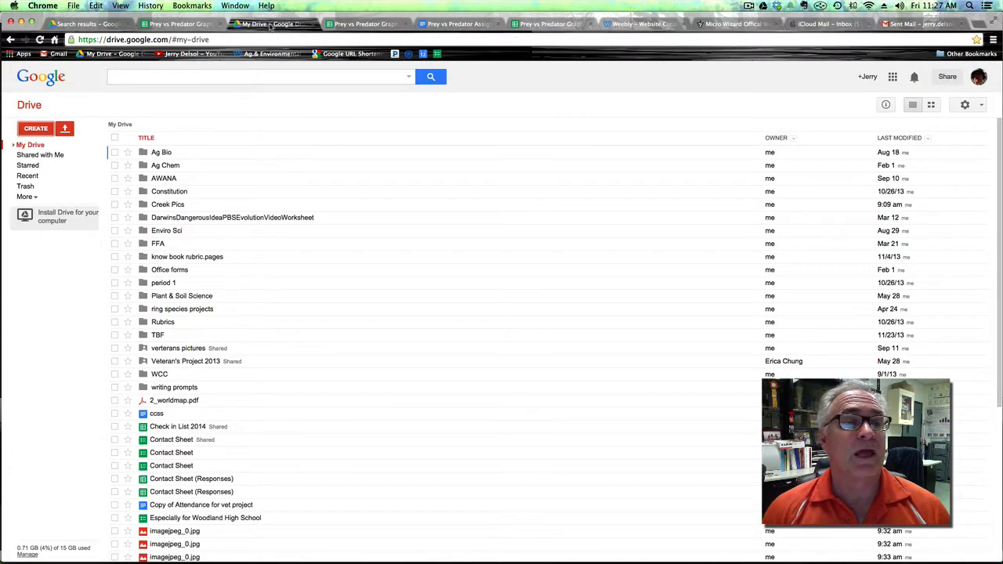
click(37, 129)
click(63, 176)
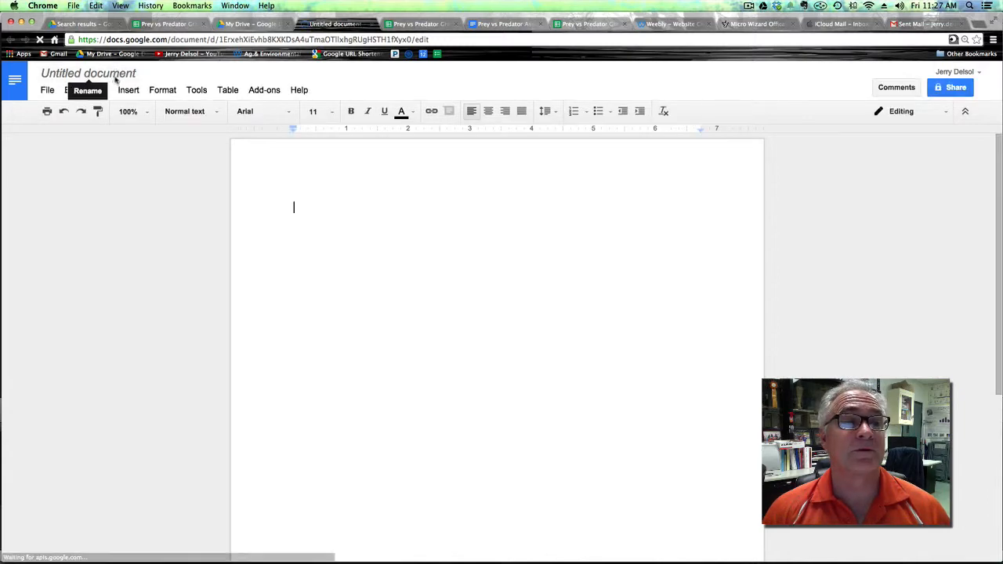
Rename the new document to "Prey vs Predator Assignment".
click(115, 79)
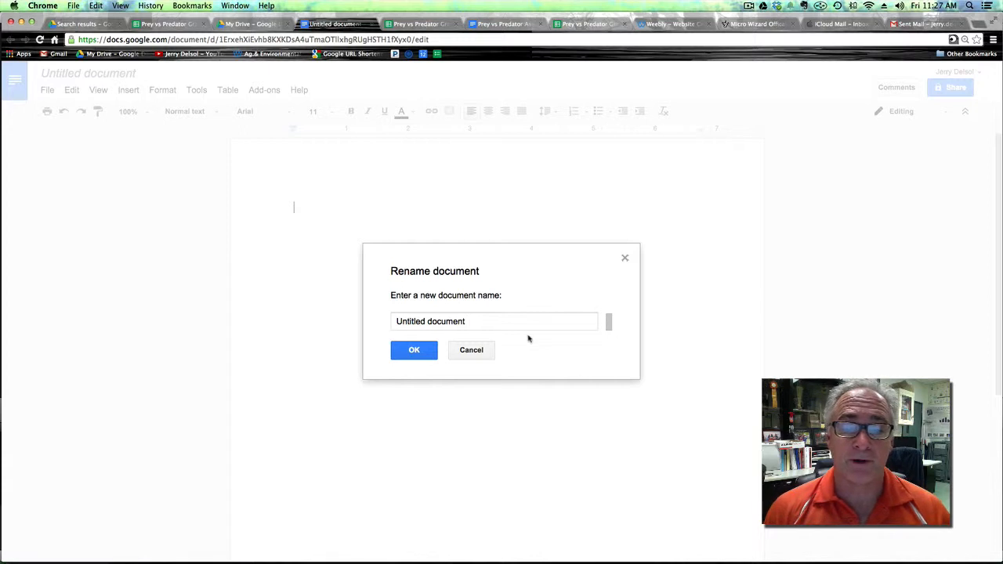
click(474, 322)
text(P)
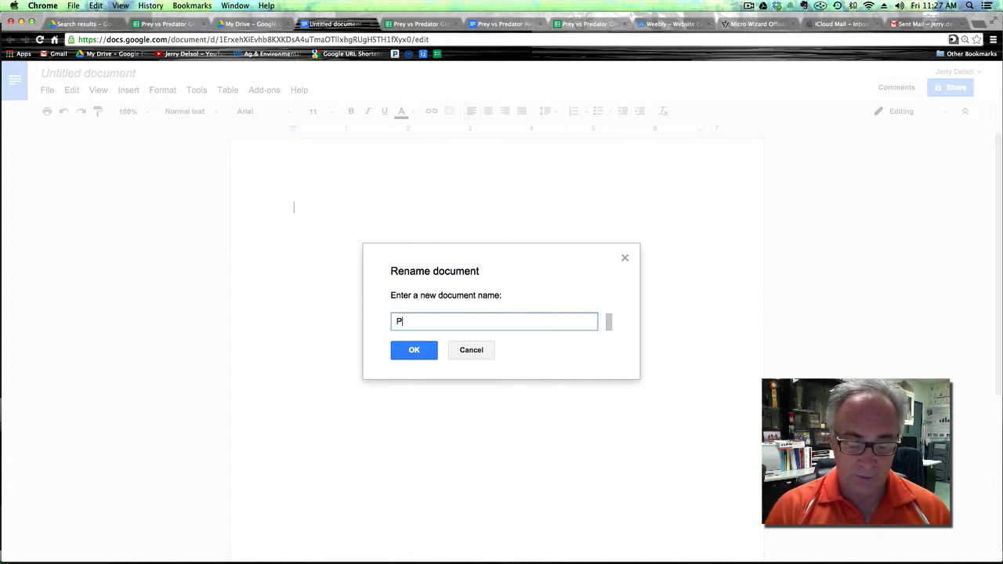
text(rey vs)
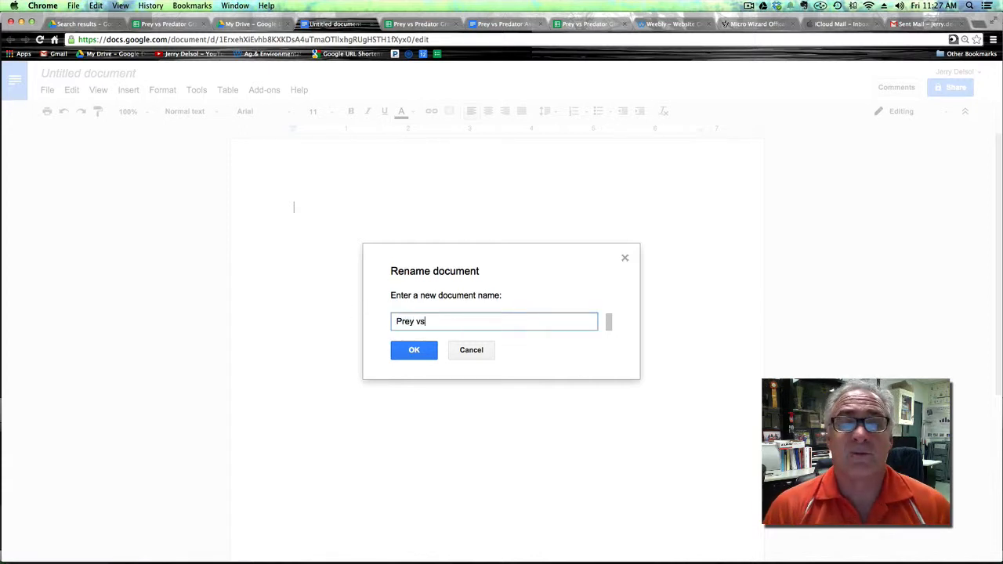
text( Predatior)
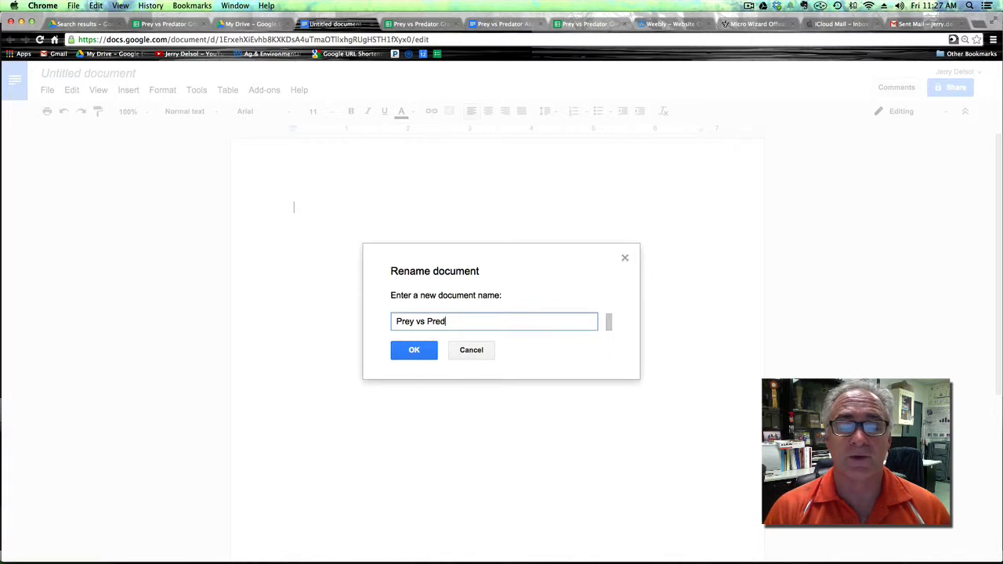
key(BackSpace)
key(BackSpace)
key(BackSpace)
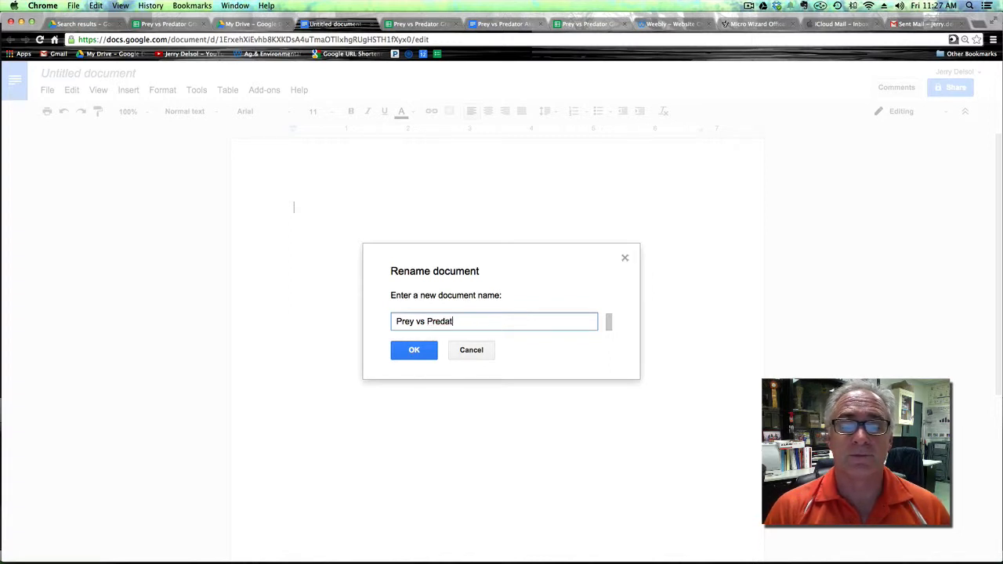
text(or)
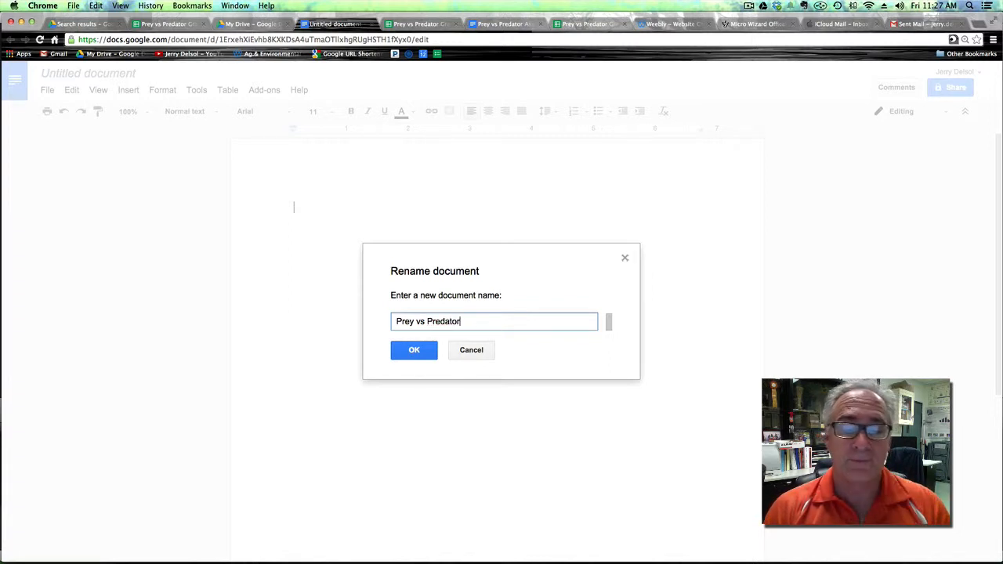
text( Assi)
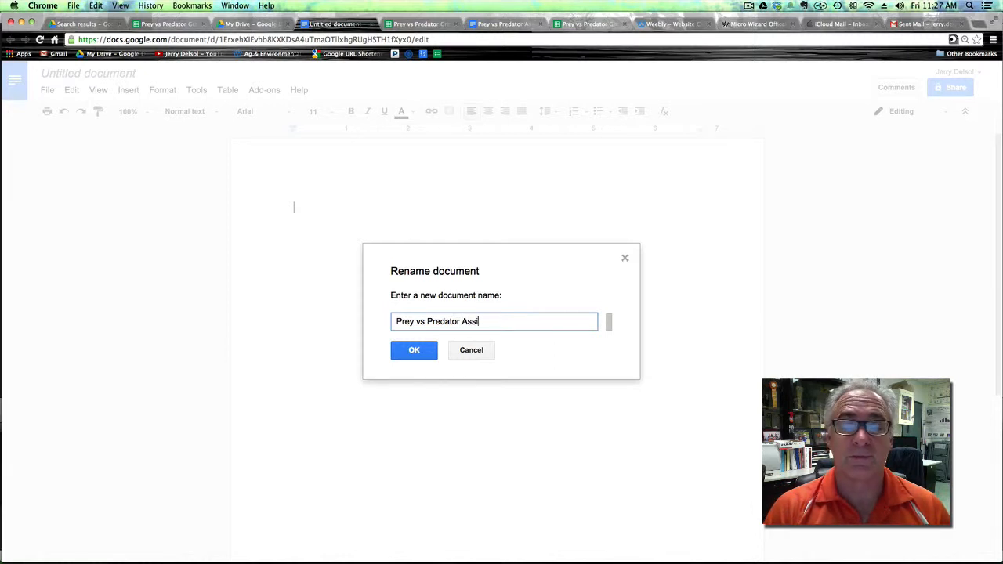
text(gnment)
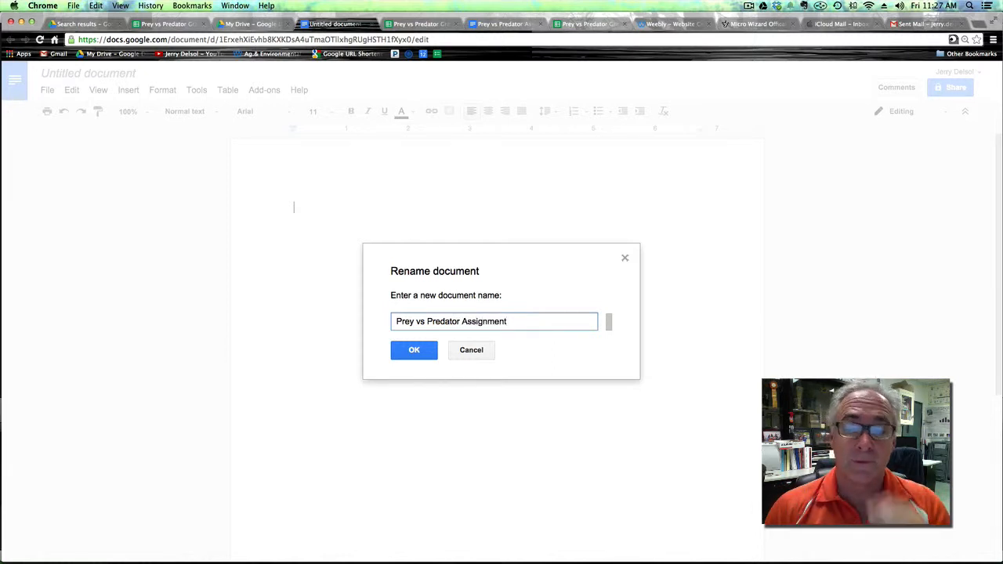
click(414, 351)
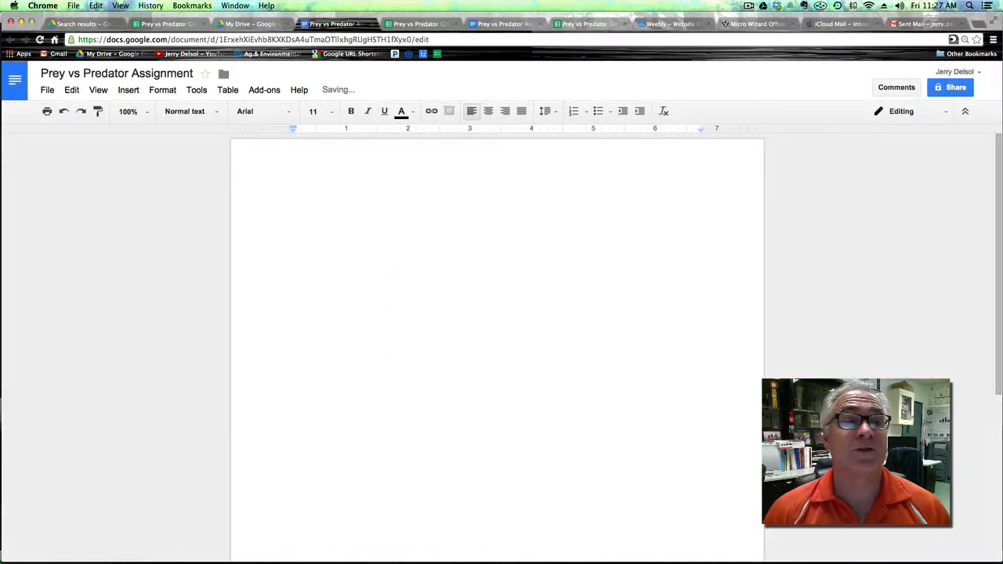
Paste the copied Prey vs Predator Graph chart into the document and enlarge it vertically.
click(75, 90)
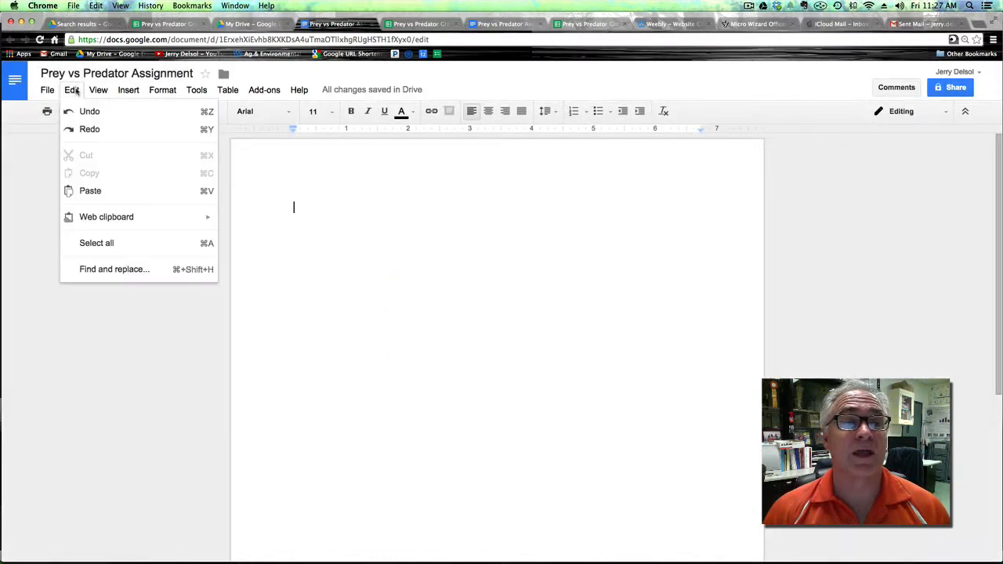
click(99, 190)
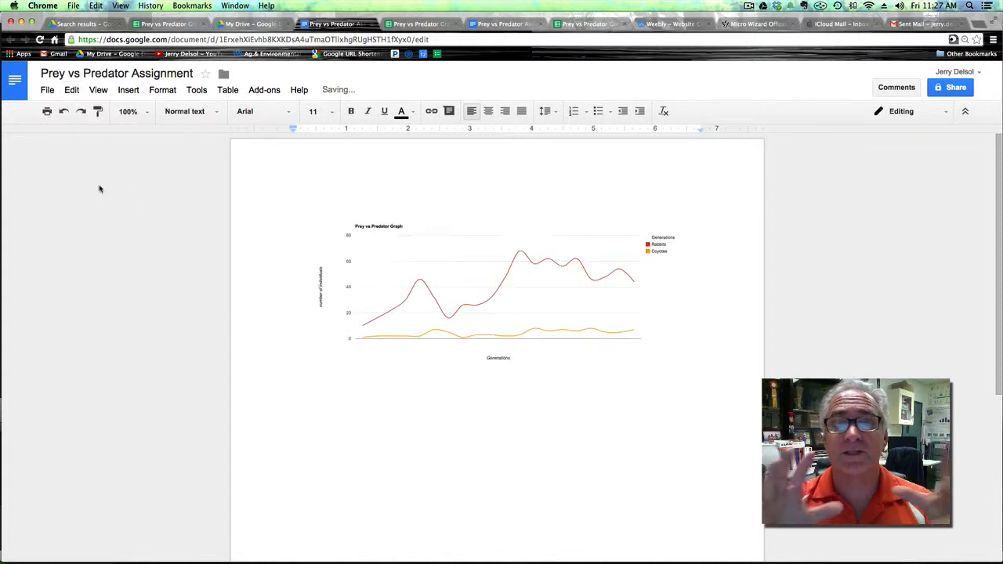
click(520, 318)
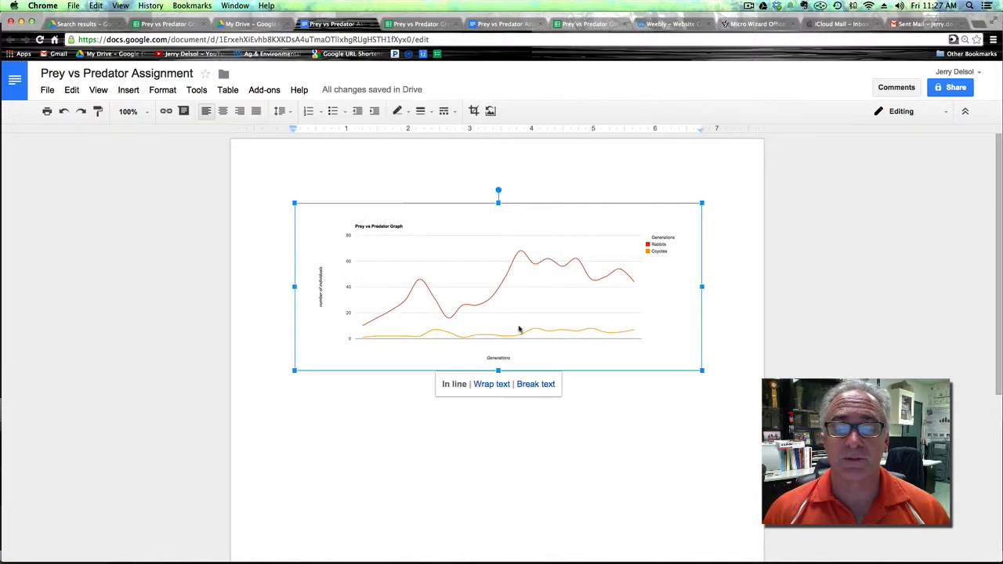
drag(497, 370, 498, 461)
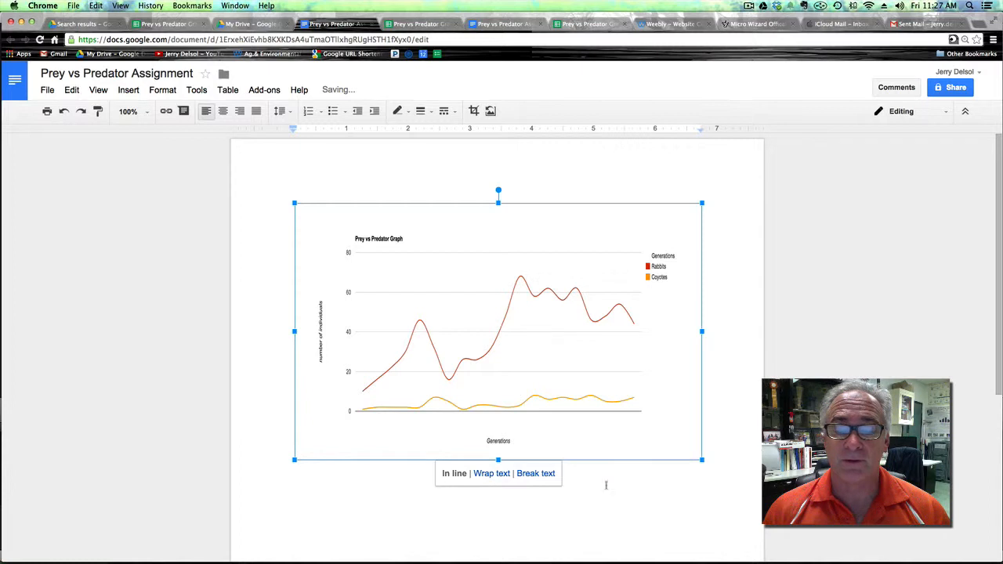
Set the chart to wrap text and type the placeholder text "knsdovnownwovnwovvovowvni" below it.
click(490, 474)
click(716, 466)
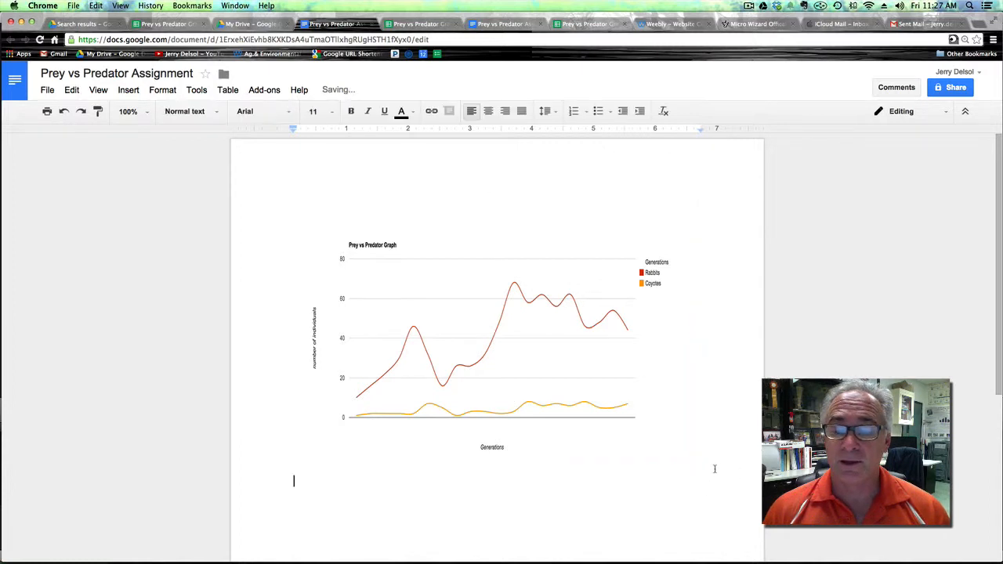
text(knsdovnownwovnwovvovowvni)
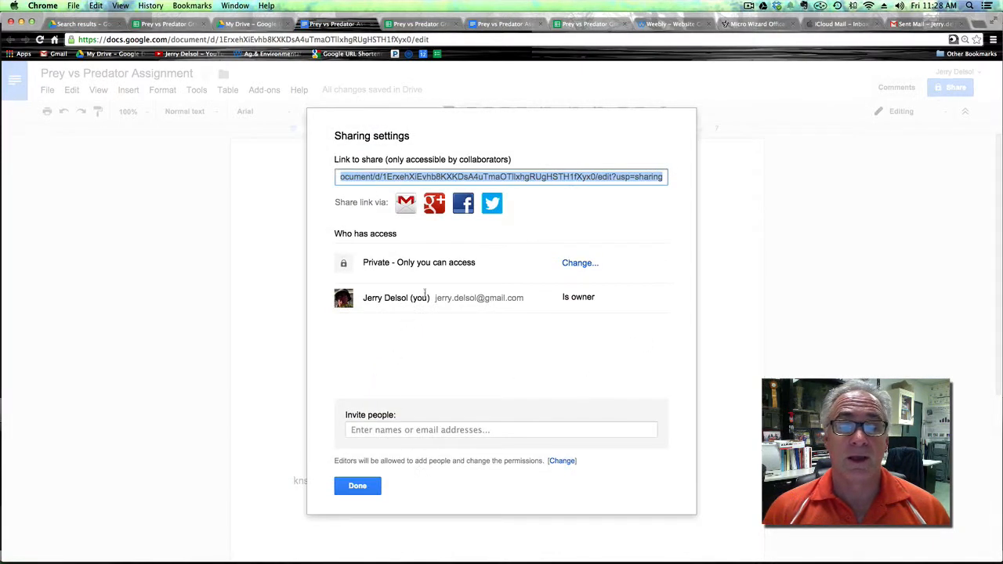
Explore the document's sharing settings and close them without inviting anyone.
click(376, 434)
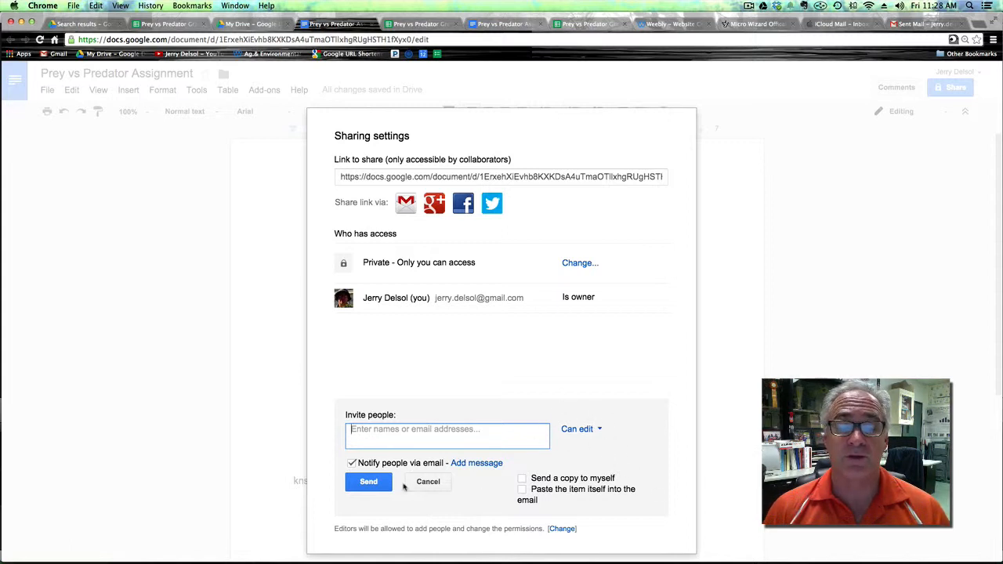
click(375, 482)
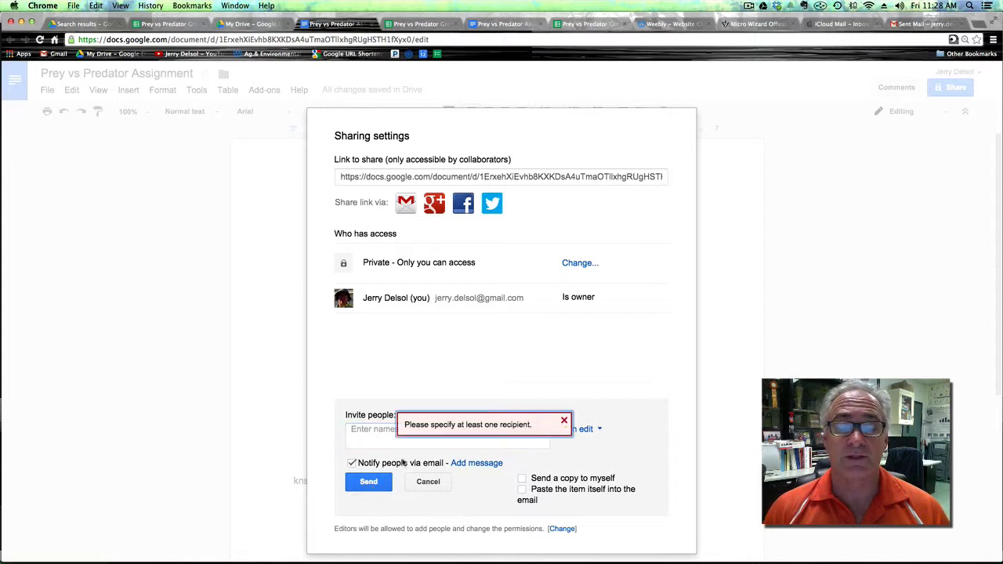
click(565, 423)
click(429, 483)
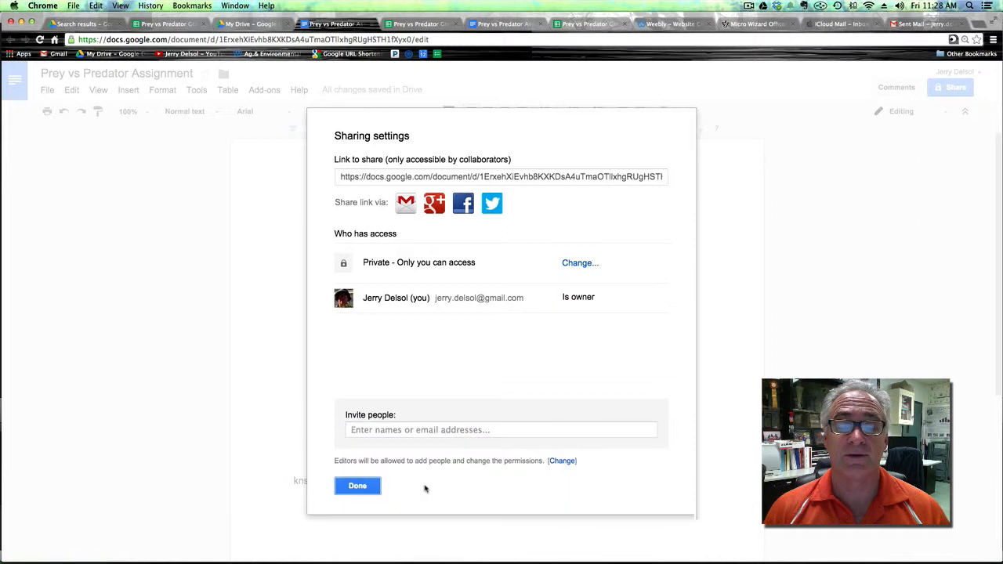
click(358, 488)
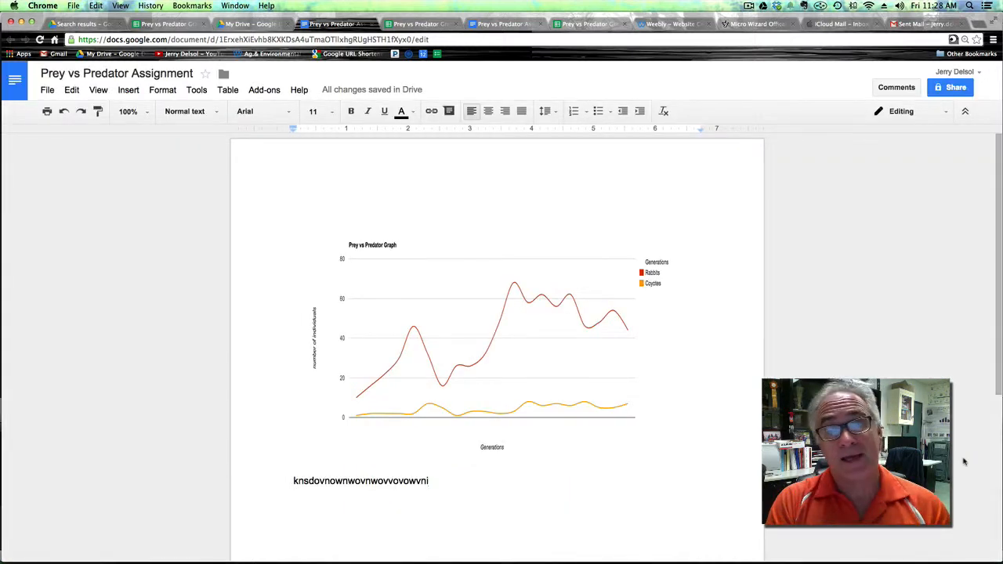